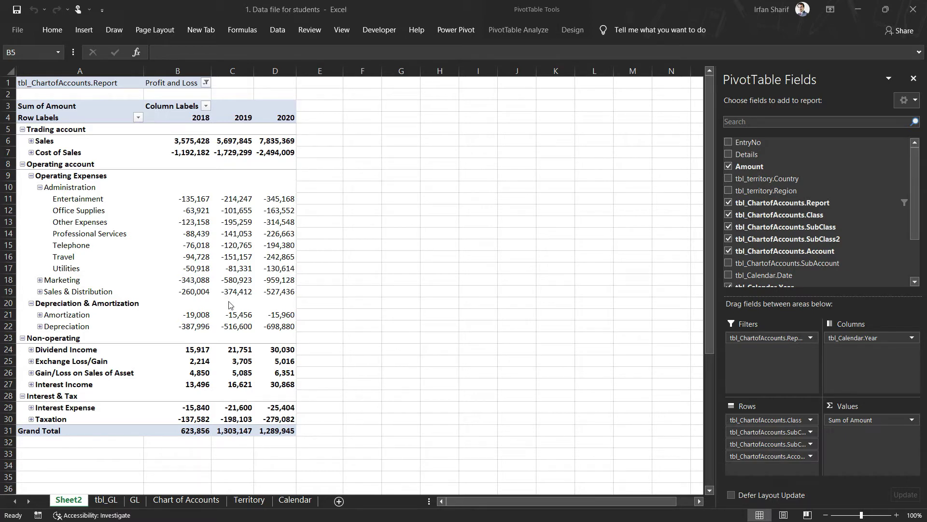
Check the 2018 Other Expenses amount and the report filter, leaving the filter unchanged
{"action": "left_click", "coordinate": [198, 225]}
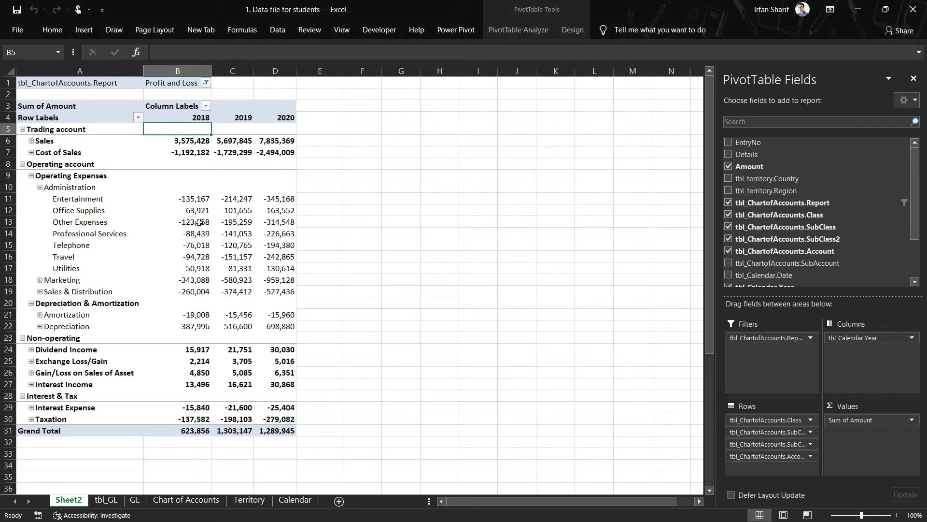
{"action": "left_click", "coordinate": [198, 223]}
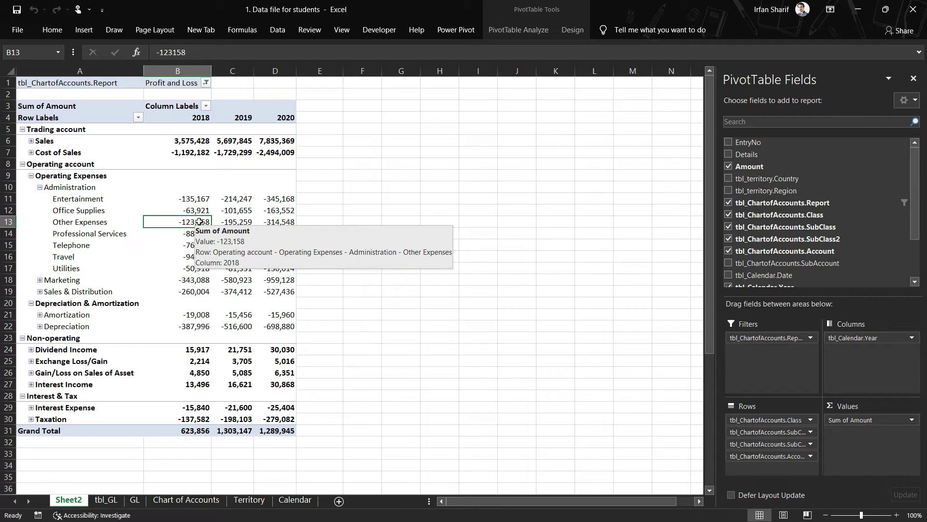
{"action": "left_click", "coordinate": [207, 83]}
{"action": "left_click", "coordinate": [249, 94]}
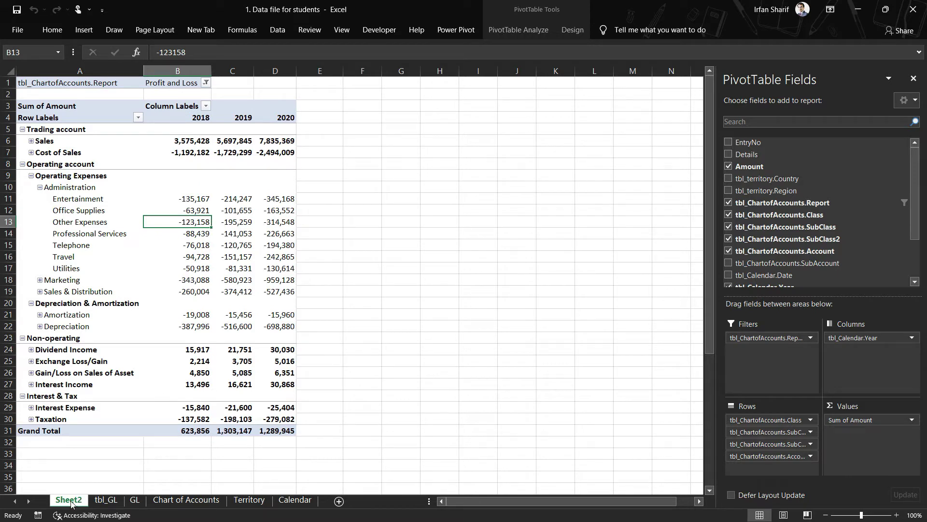
Copy the Sheet2 pivot sheet and rename the original sheet to P&L
{"action": "left_click_drag", "start_coordinate": [71, 503], "coordinate": [90, 503]}
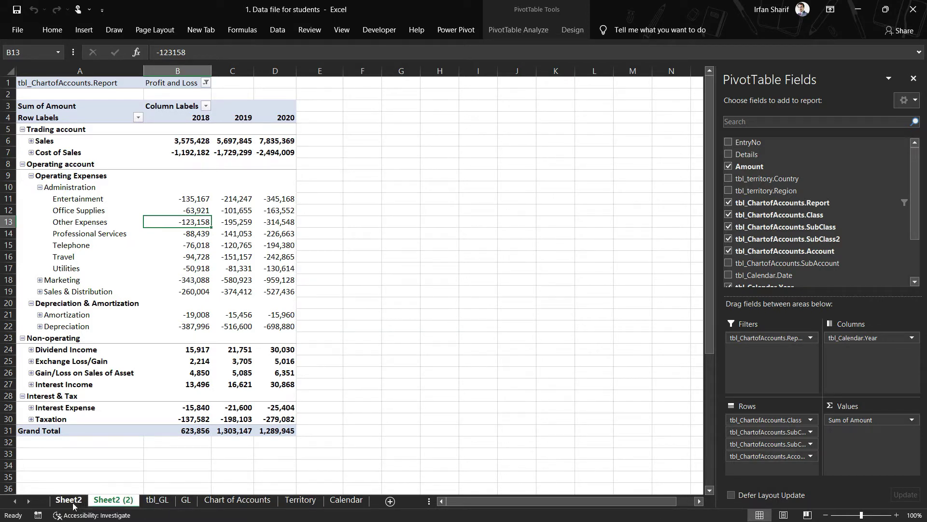
{"action": "right_click", "coordinate": [71, 500]}
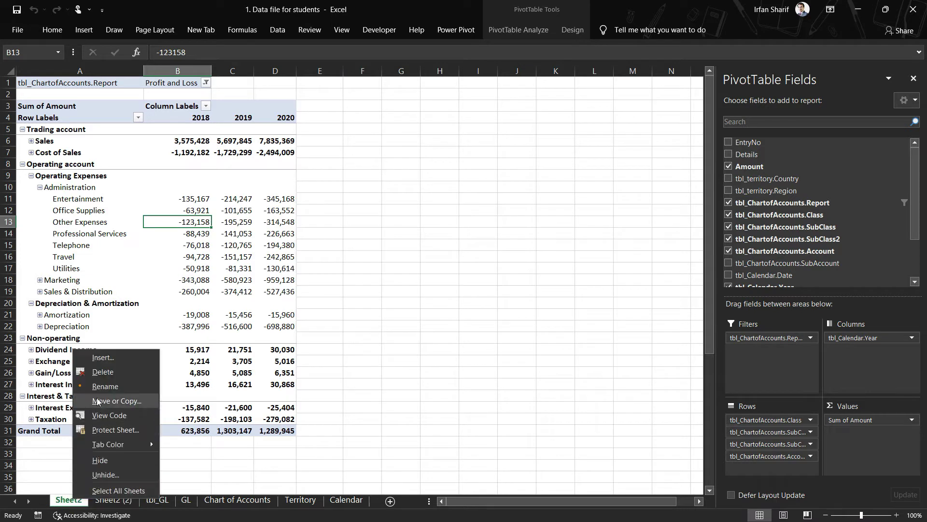
{"action": "left_click", "coordinate": [102, 386]}
{"action": "type", "text": "P&L"}
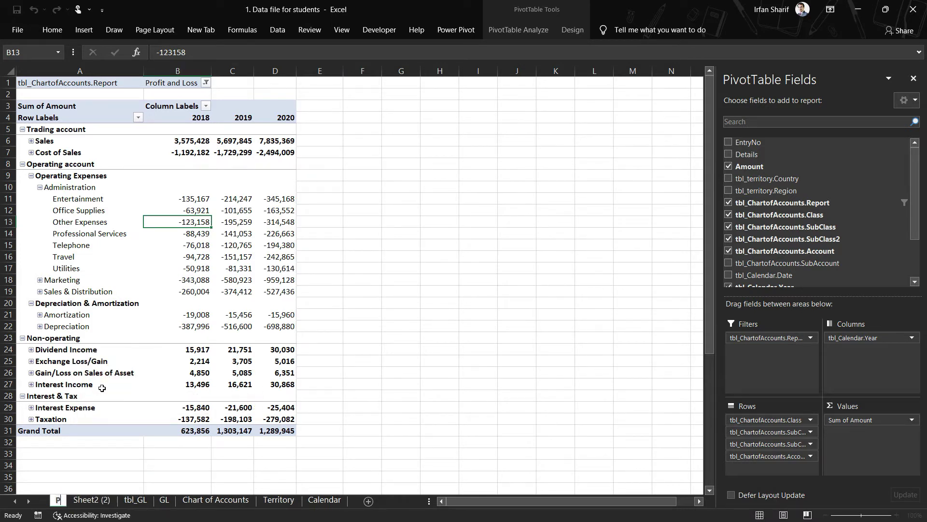
Rename the copied sheet Sheet2 (2) to 'Balance Sheet'
{"action": "left_click", "coordinate": [102, 500]}
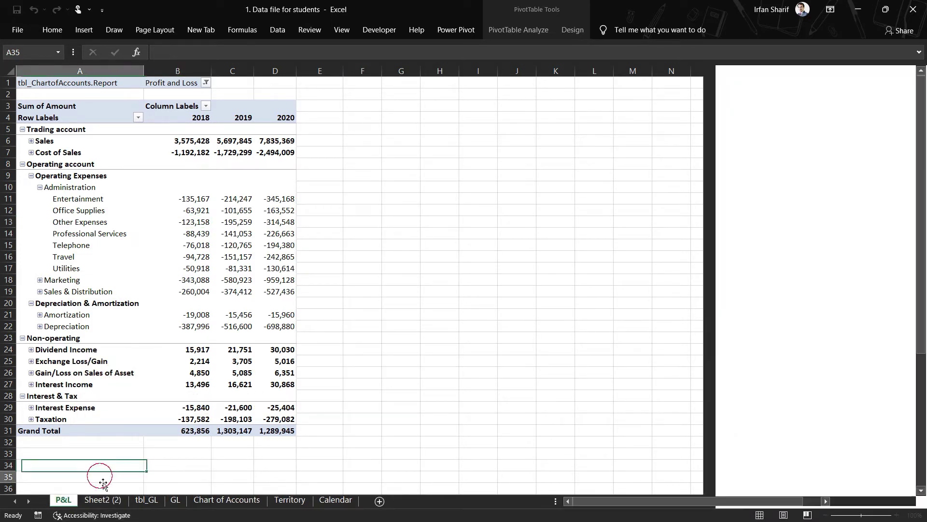
{"action": "right_click", "coordinate": [109, 500]}
{"action": "left_click", "coordinate": [161, 386]}
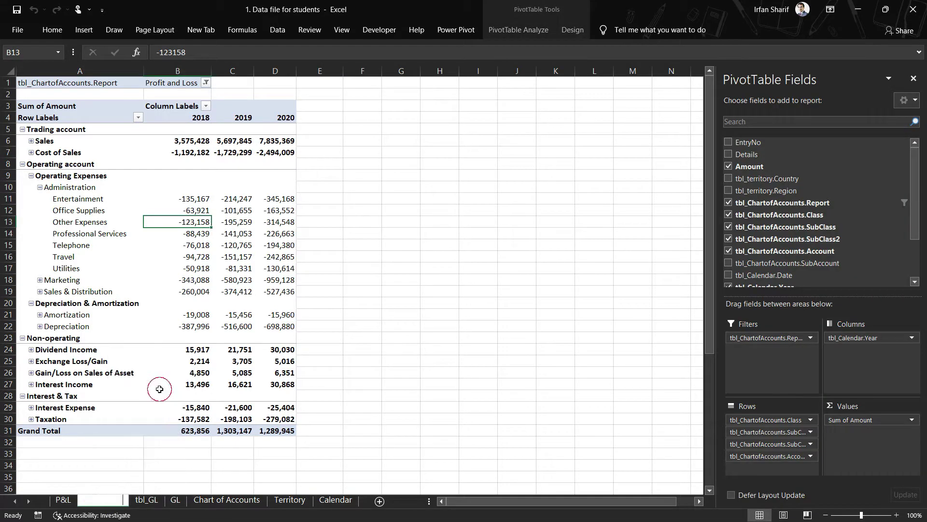
{"action": "type", "text": "Balance Sheet"}
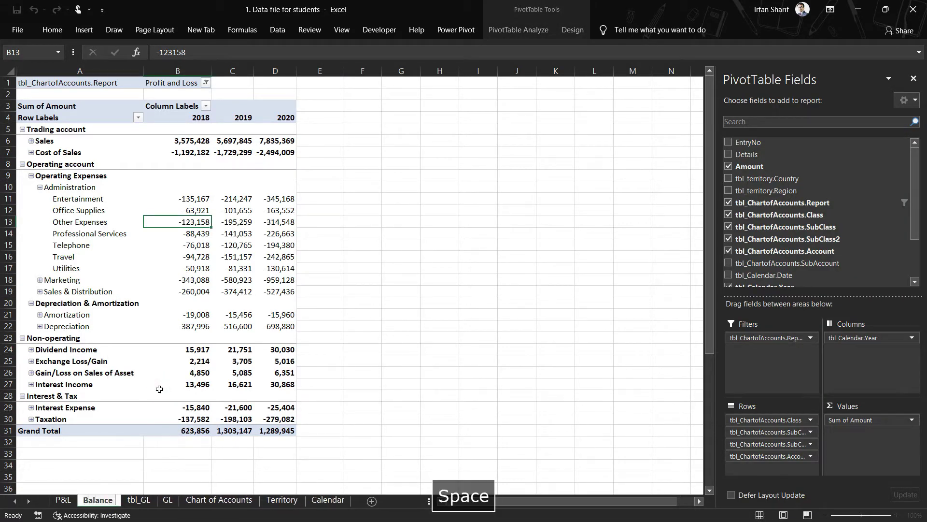
{"action": "key", "text": "Return"}
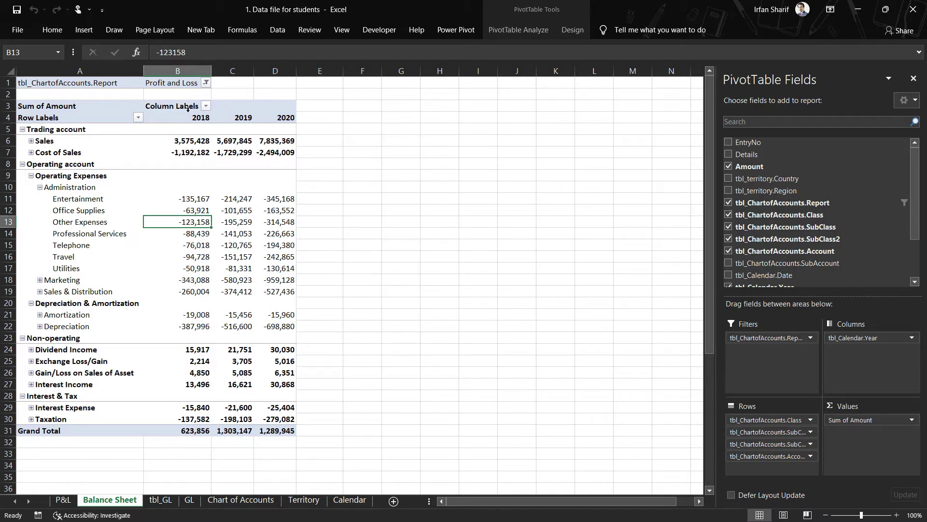
Filter the copied pivot to the Balance Sheet report and check the 2018 Receivables amount
{"action": "left_click", "coordinate": [206, 83]}
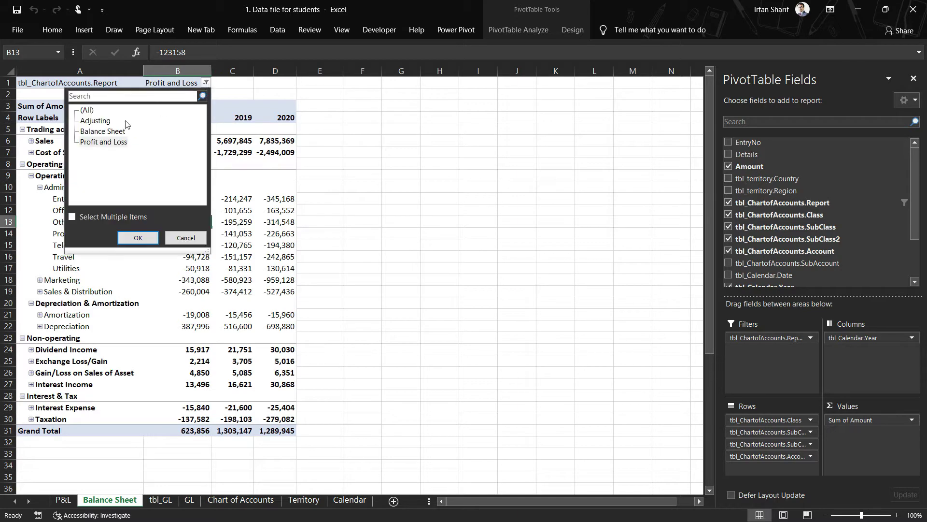
{"action": "left_click", "coordinate": [106, 134]}
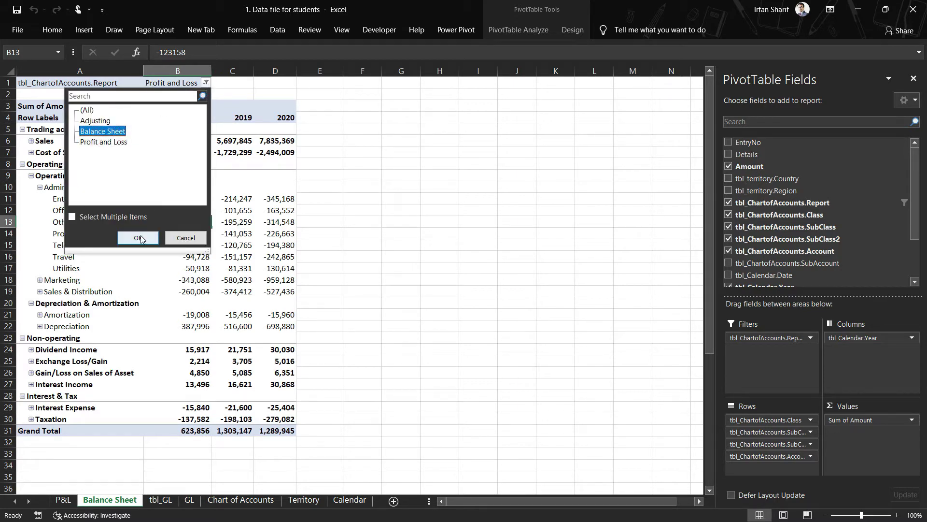
{"action": "left_click", "coordinate": [139, 238]}
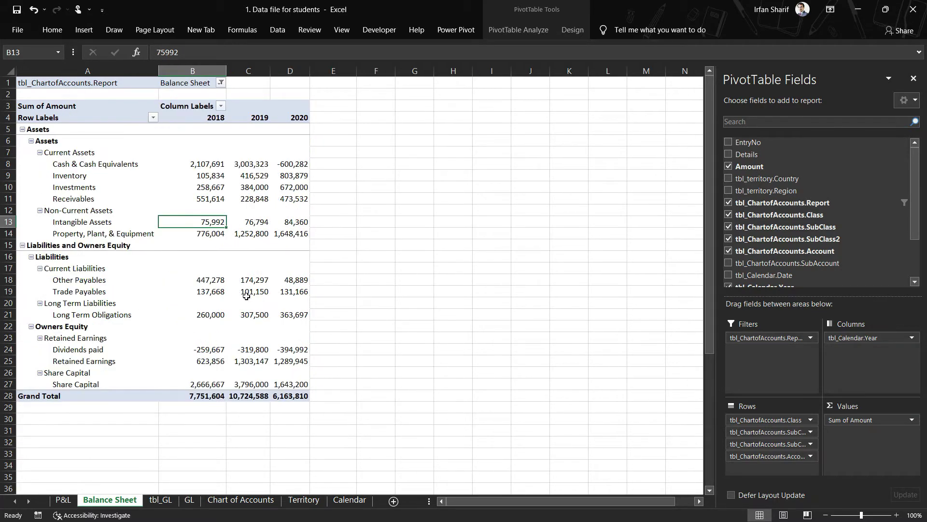
{"action": "left_click", "coordinate": [196, 199]}
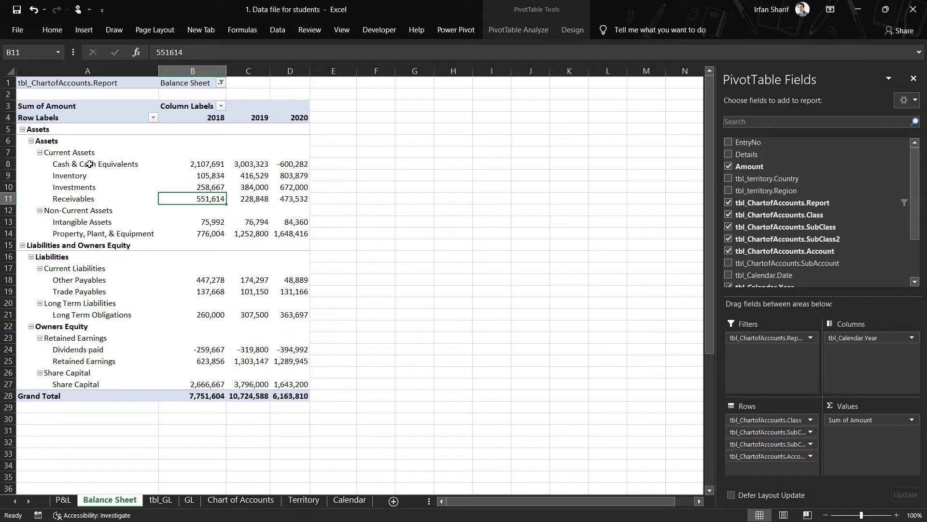
{"action": "left_click", "coordinate": [117, 142]}
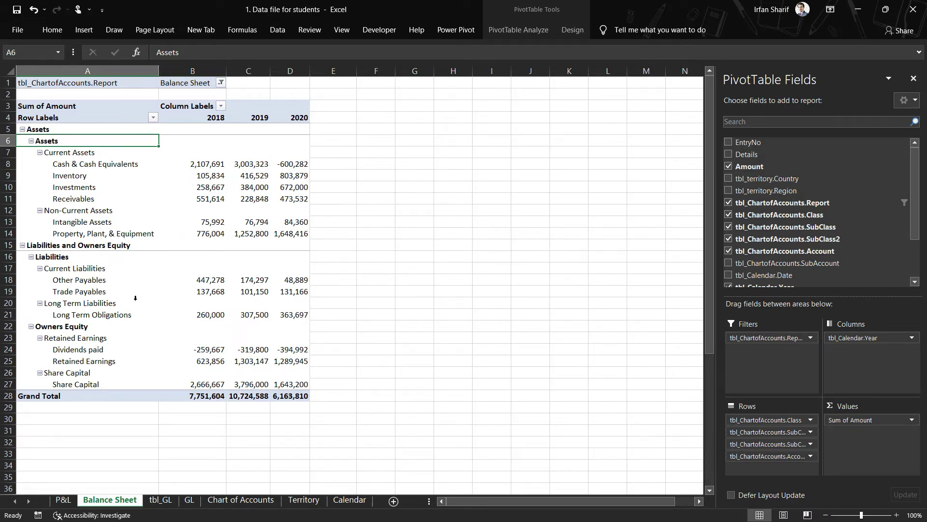
Collapse Long Term Liabilities, Retained Earnings and Share Capital into single summary rows
{"action": "left_click", "coordinate": [40, 303]}
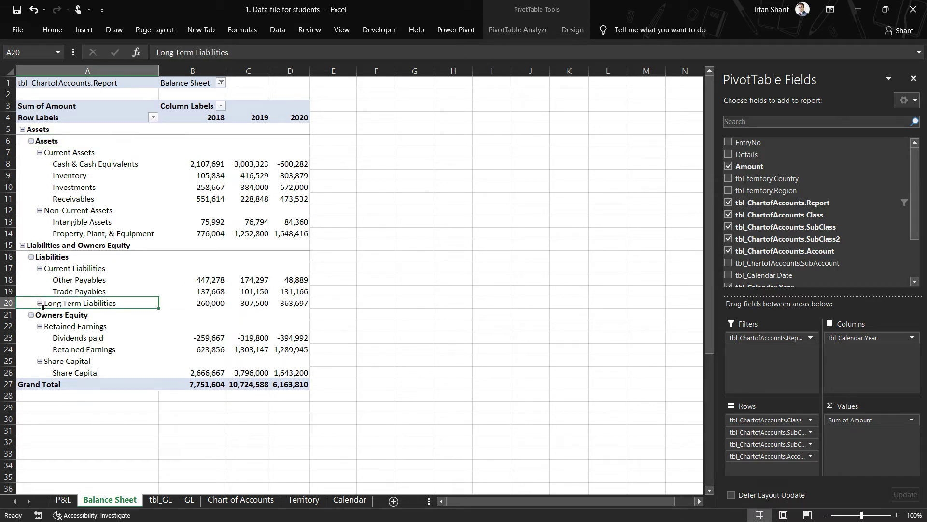
{"action": "left_click", "coordinate": [40, 326]}
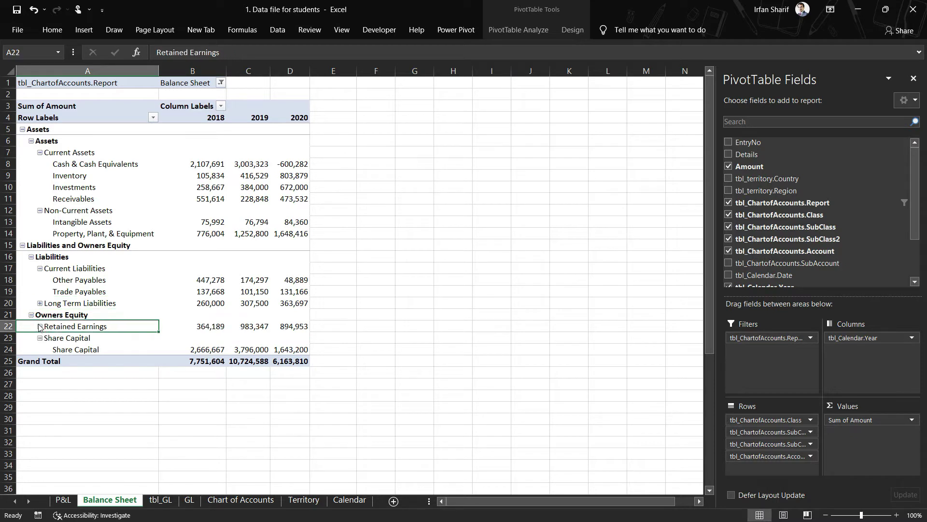
{"action": "left_click", "coordinate": [40, 338]}
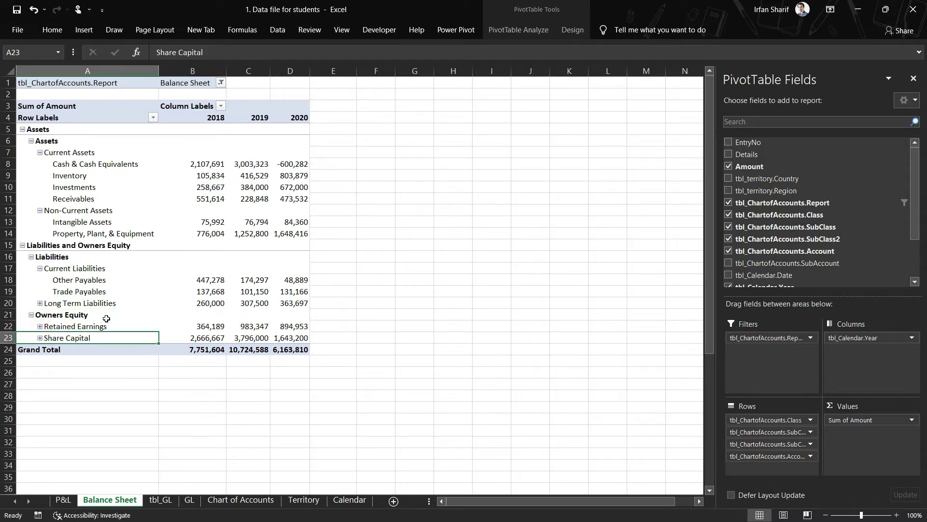
{"action": "left_click", "coordinate": [109, 203]}
{"action": "left_click", "coordinate": [111, 190]}
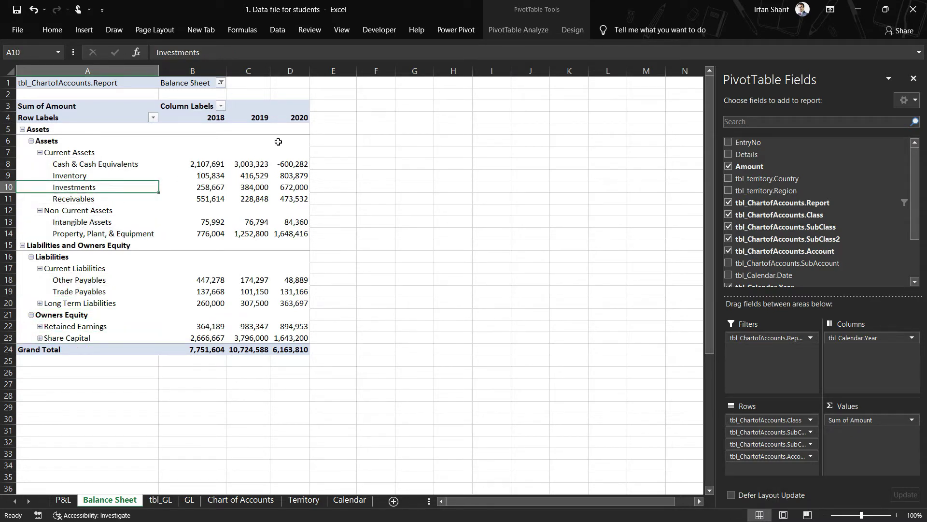
{"action": "left_click", "coordinate": [571, 30]}
{"action": "left_click", "coordinate": [23, 72]}
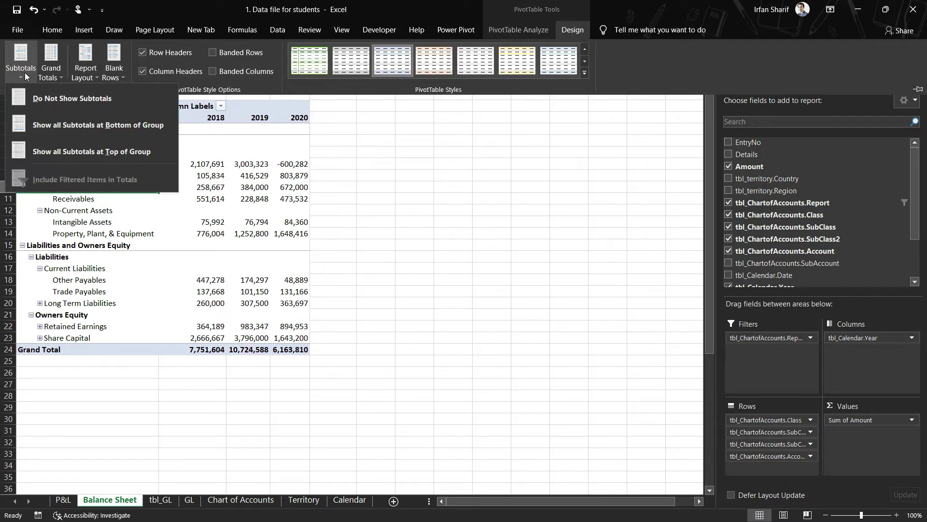
{"action": "left_click", "coordinate": [76, 127]}
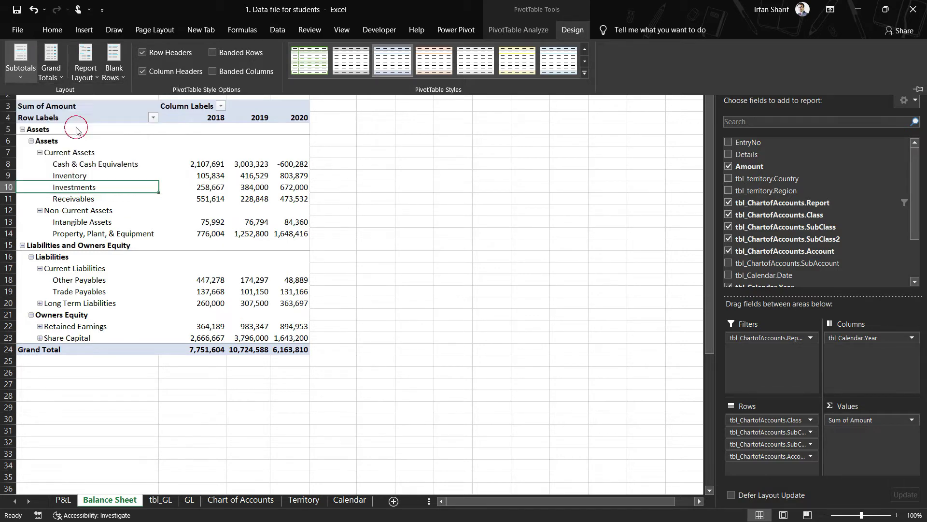
{"action": "left_click", "coordinate": [253, 326]}
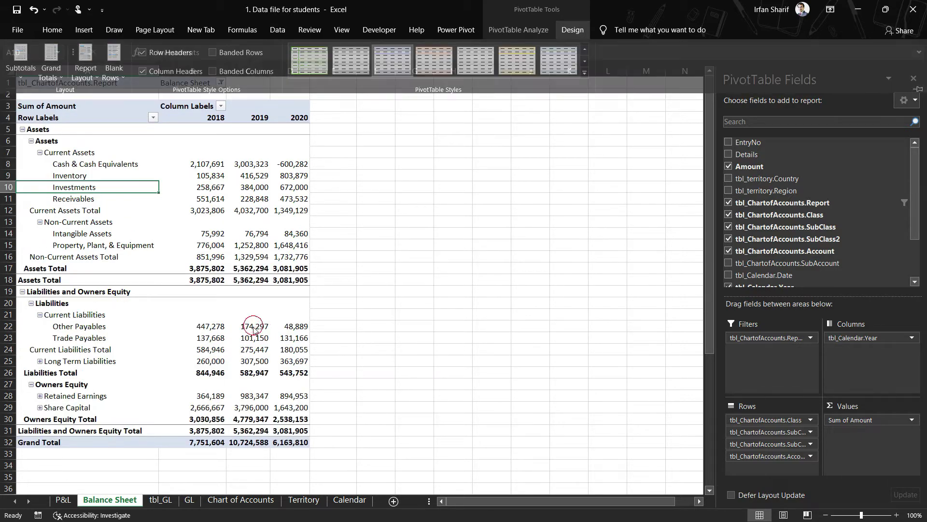
{"action": "left_click", "coordinate": [102, 213]}
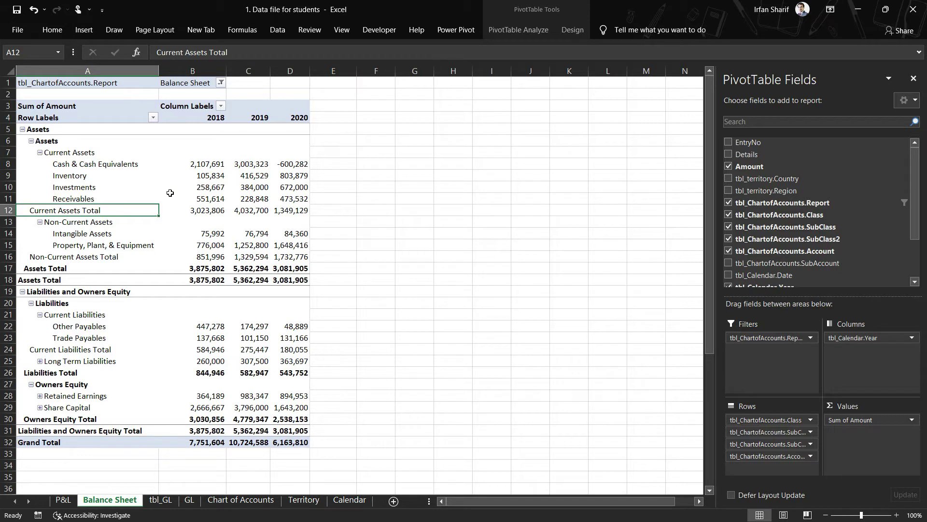
{"action": "left_click", "coordinate": [89, 259]}
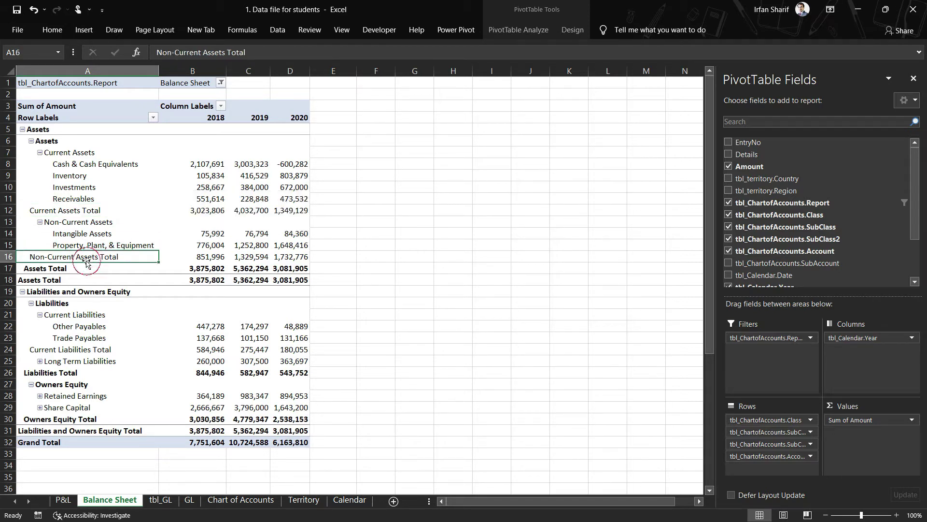
{"action": "left_click", "coordinate": [82, 349]}
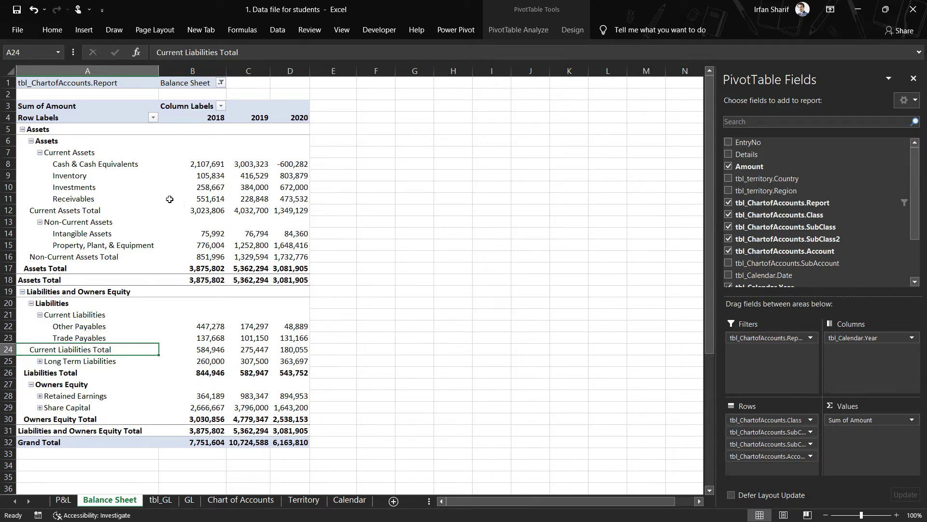
{"action": "left_click", "coordinate": [104, 165]}
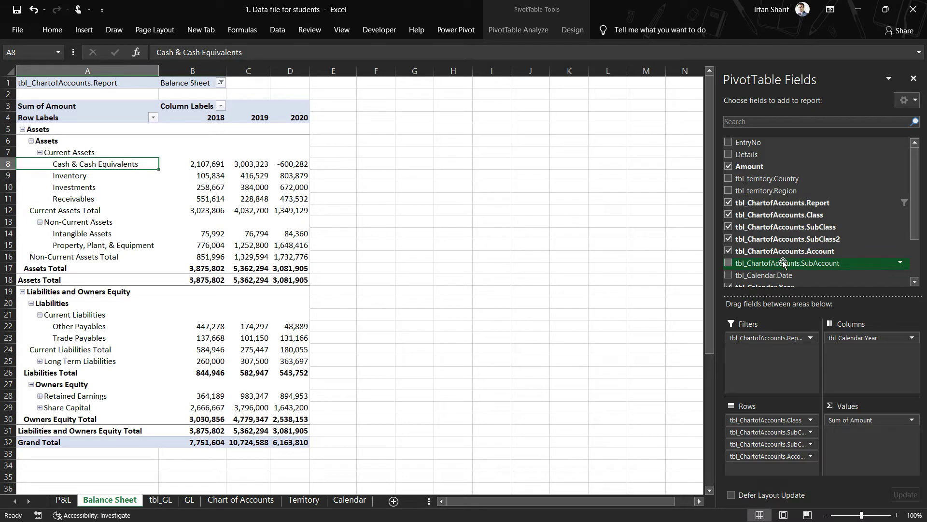
Add SubAccount to the pivot rows and collapse Inventory, Investments, Receivables and Intangible Assets
{"action": "left_click_drag", "start_coordinate": [788, 265], "coordinate": [785, 477]}
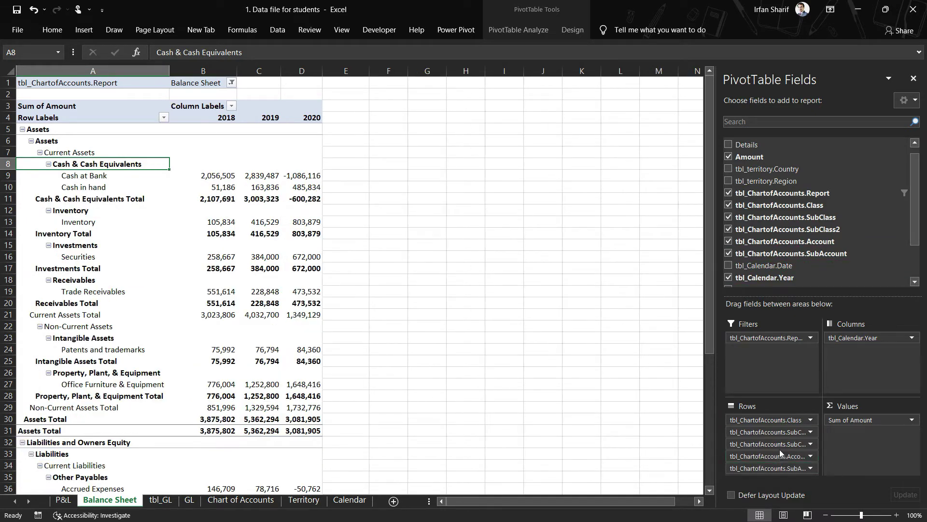
{"action": "left_click", "coordinate": [49, 165]}
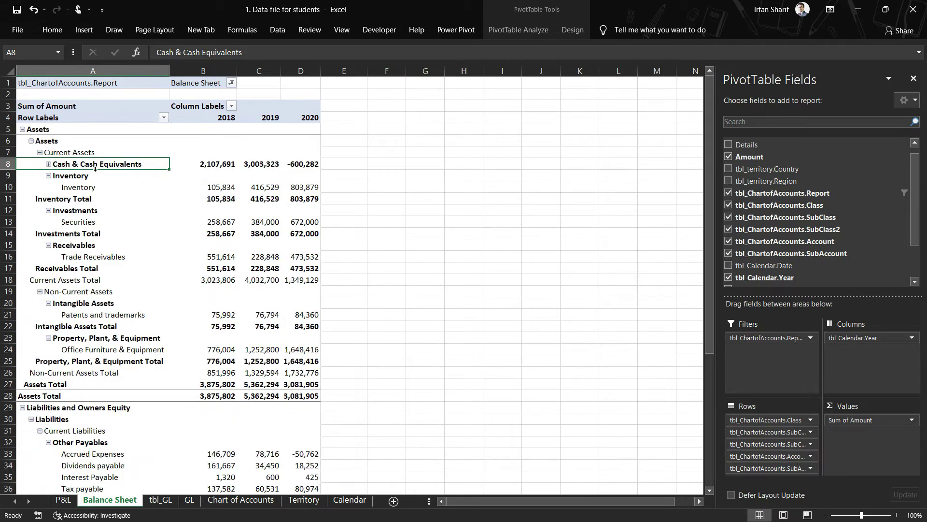
{"action": "left_click", "coordinate": [49, 165]}
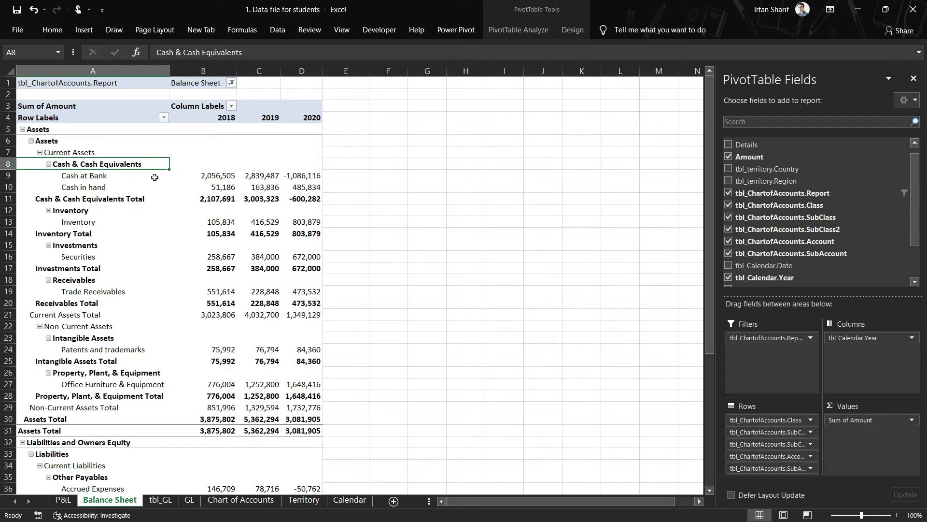
{"action": "left_click", "coordinate": [48, 211]}
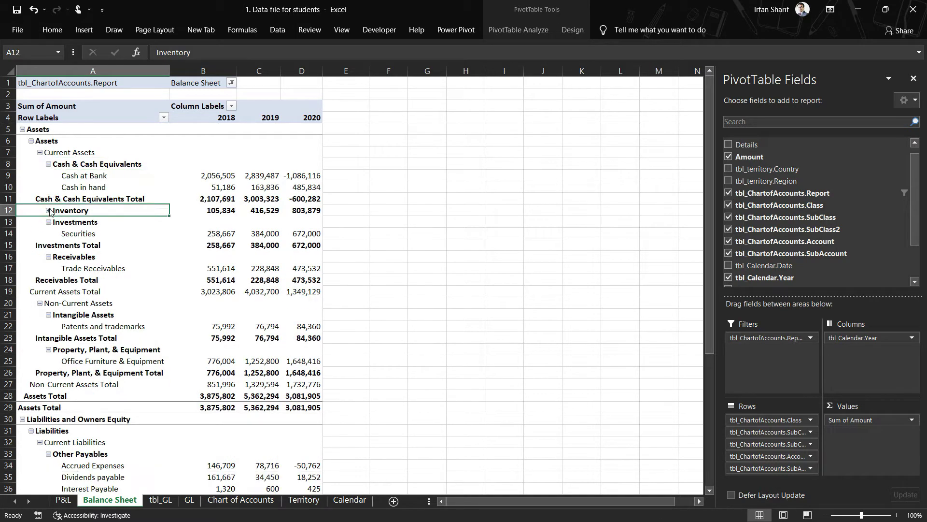
{"action": "left_click", "coordinate": [48, 222]}
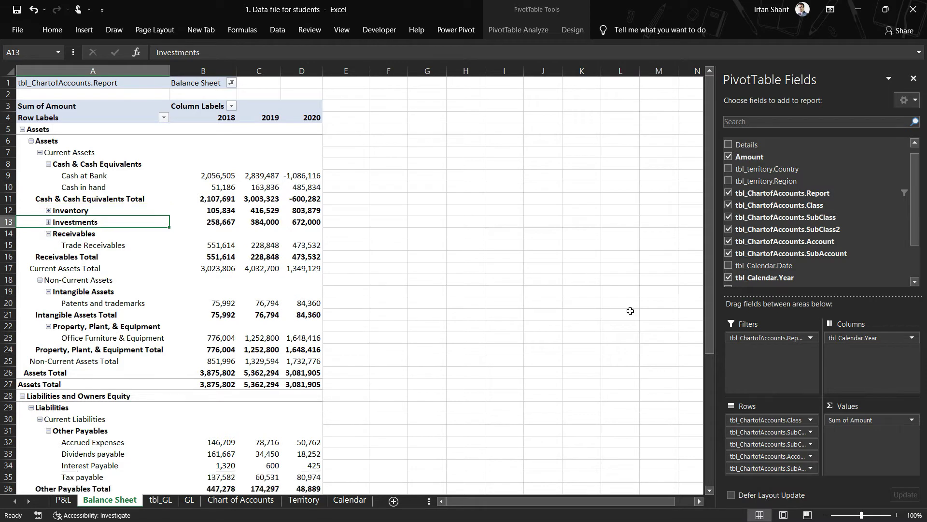
{"action": "left_click", "coordinate": [49, 234]}
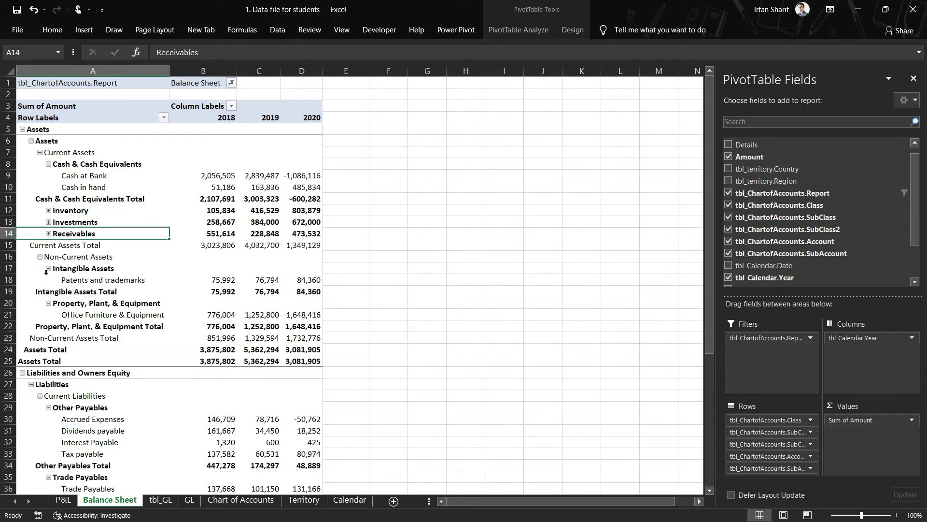
{"action": "left_click", "coordinate": [49, 268]}
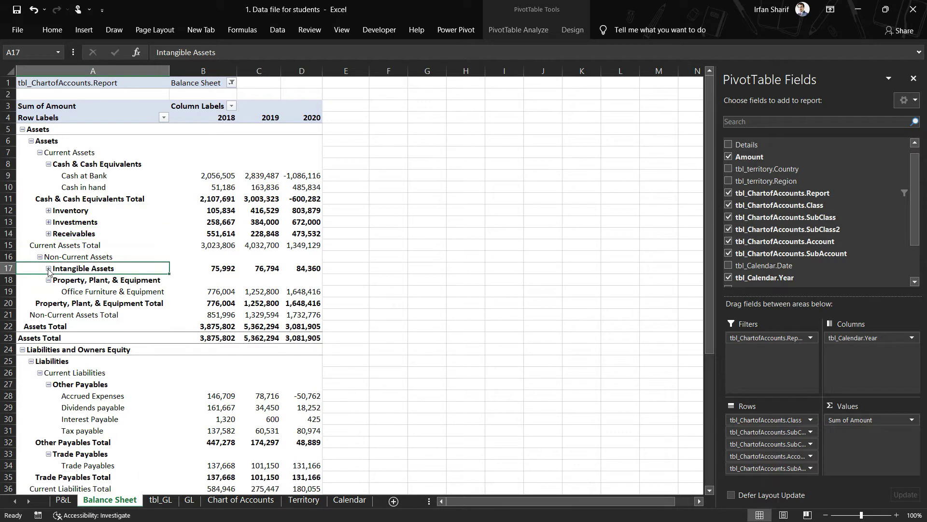
Collapse the Property, Plant, & Equipment, Other Payables and Trade Payables groups
{"action": "left_click", "coordinate": [40, 257]}
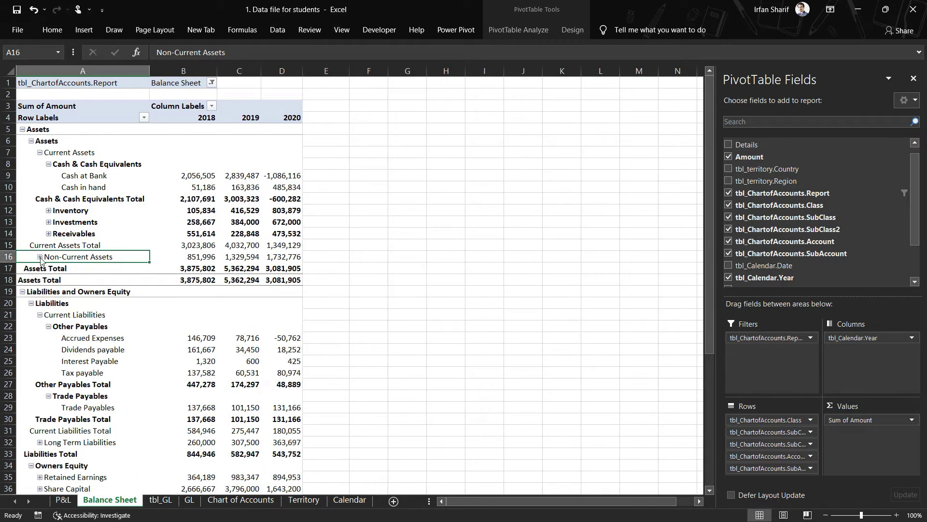
{"action": "left_click", "coordinate": [40, 257]}
{"action": "left_click", "coordinate": [50, 281]}
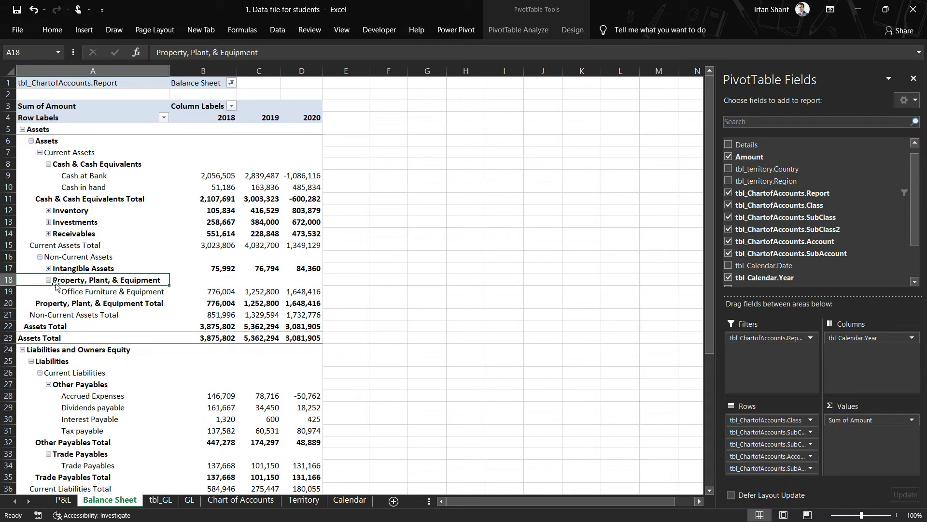
{"action": "left_click", "coordinate": [50, 281]}
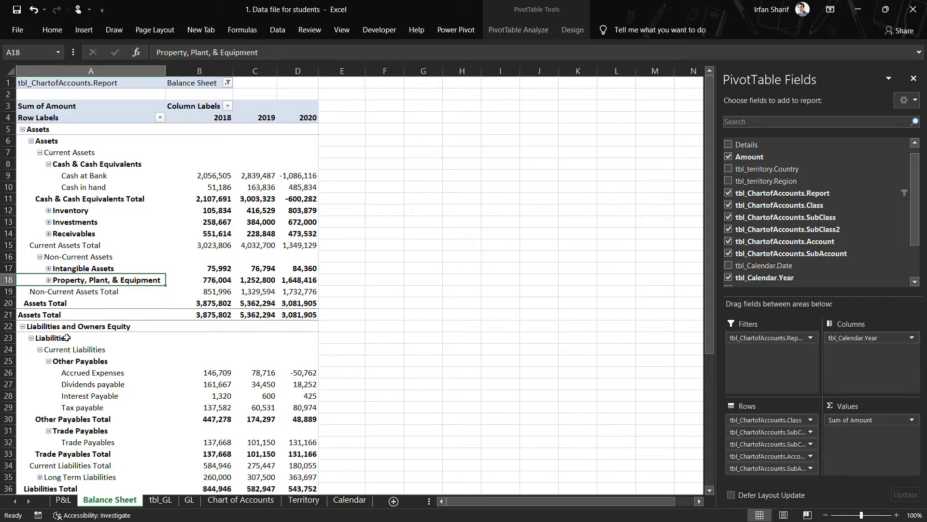
{"action": "left_click", "coordinate": [48, 361]}
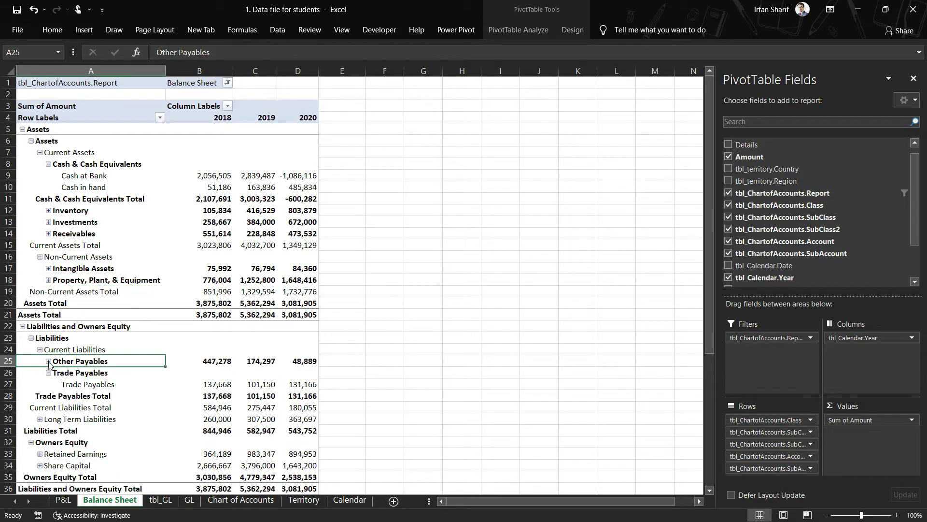
{"action": "left_click", "coordinate": [48, 374]}
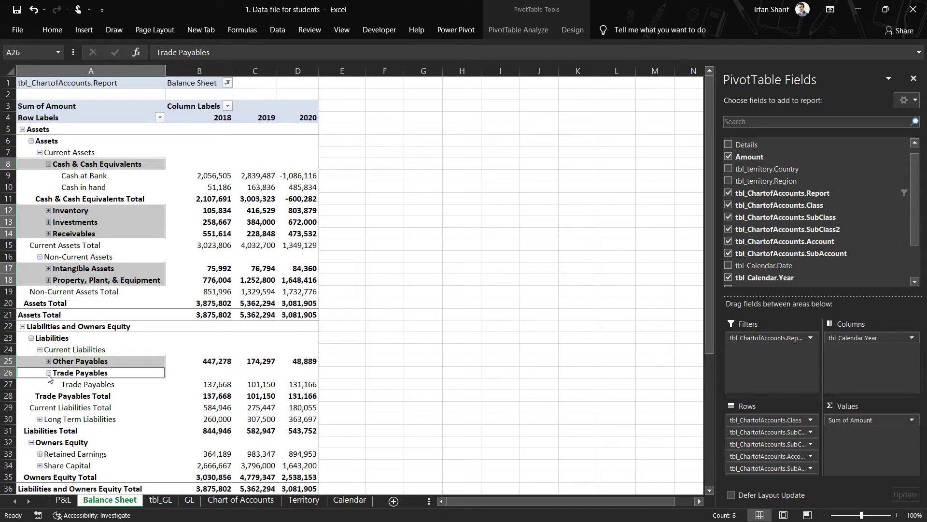
{"action": "left_click", "coordinate": [48, 373]}
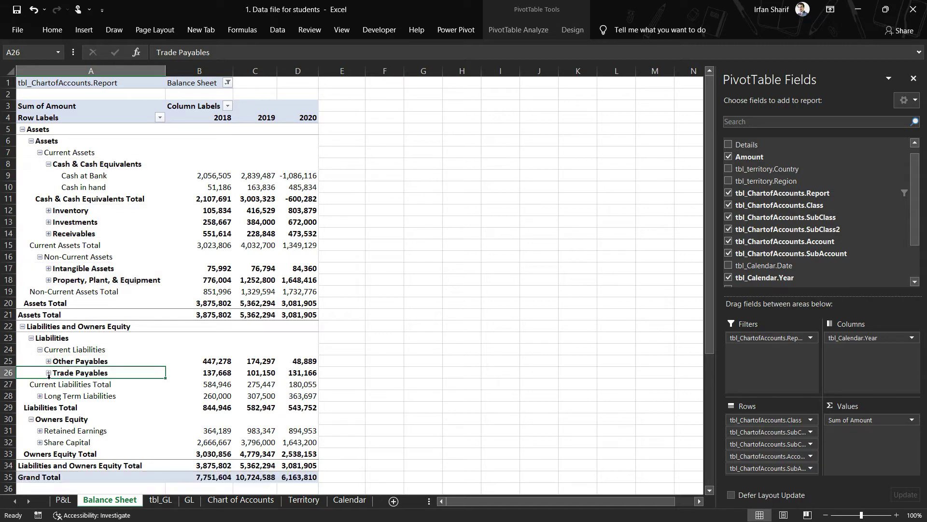
{"action": "left_click", "coordinate": [130, 406]}
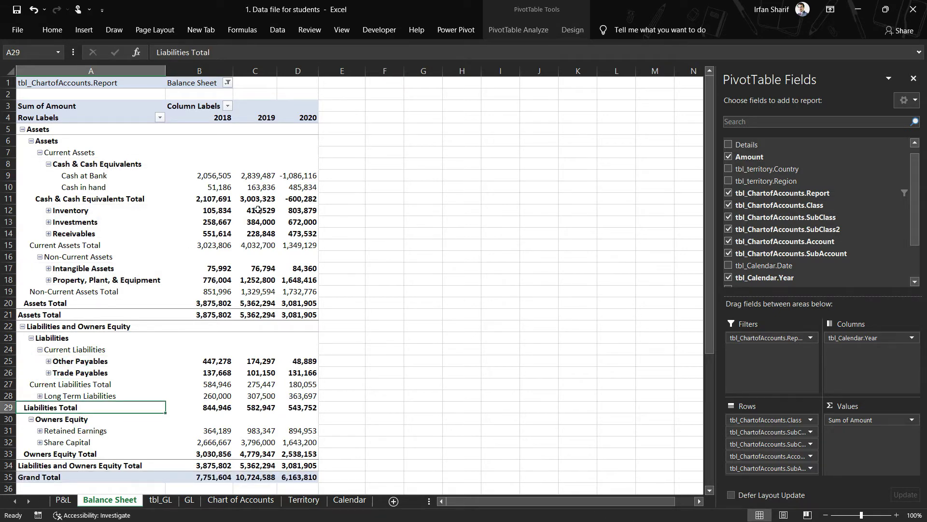
{"action": "mouse_move", "coordinate": [258, 209]}
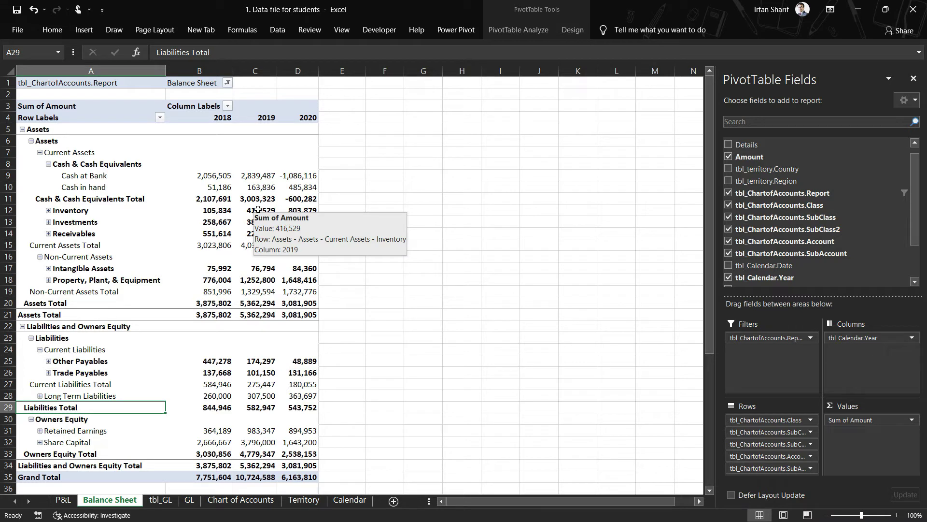
{"action": "left_click", "coordinate": [215, 186]}
{"action": "left_click", "coordinate": [211, 167]}
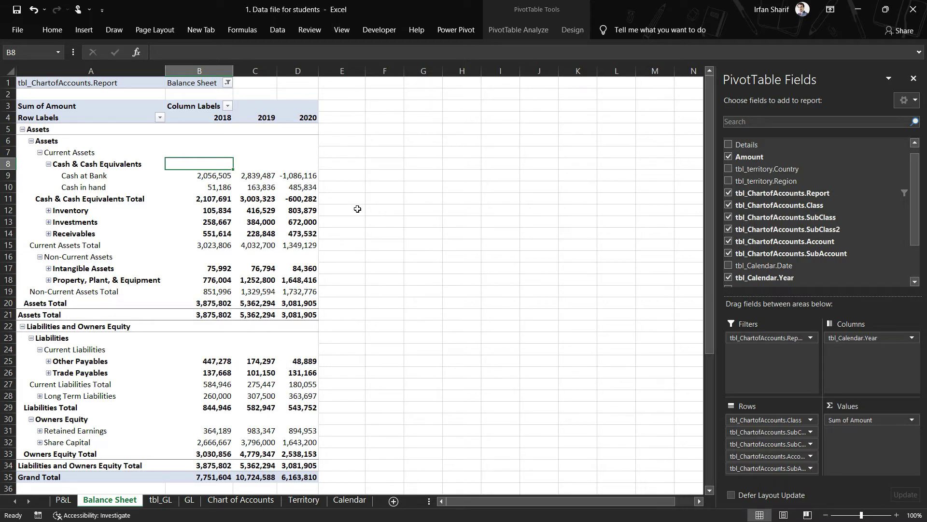
{"action": "left_click", "coordinate": [196, 179]}
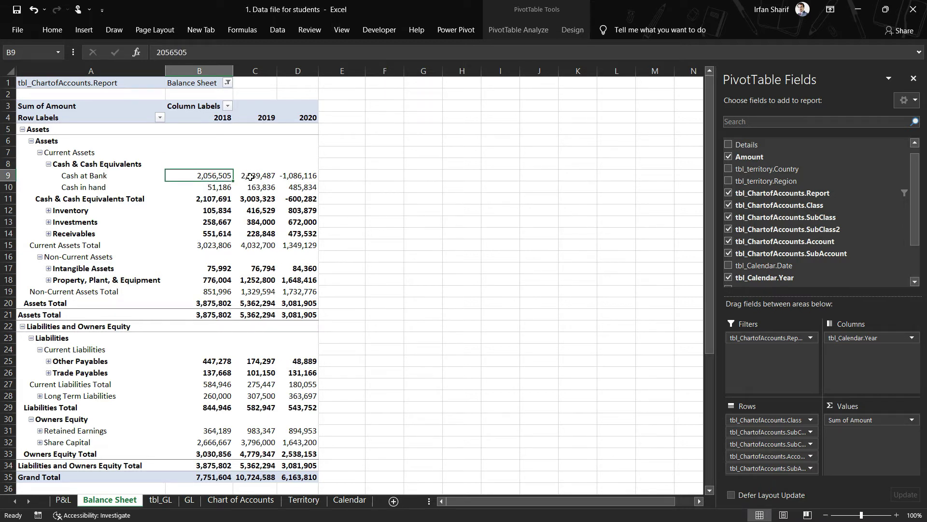
{"action": "key", "text": "Right"}
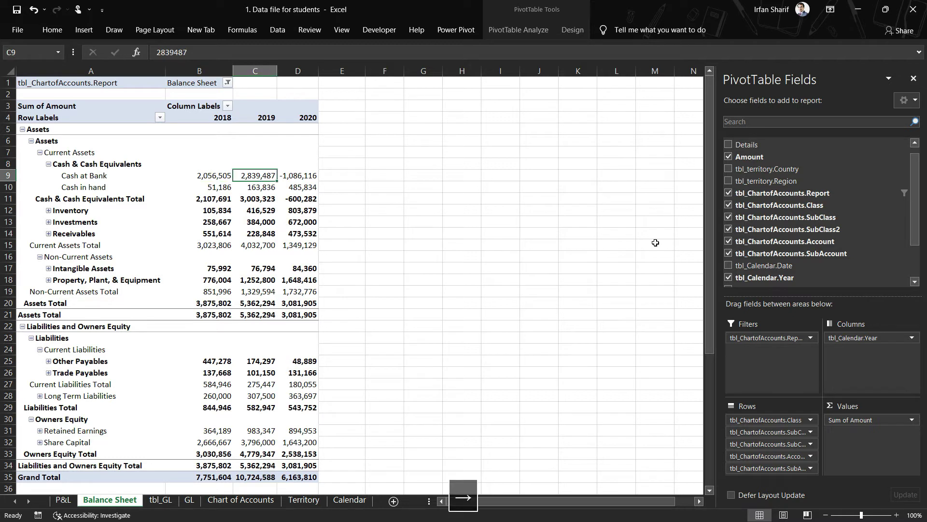
{"action": "key", "text": "Right"}
{"action": "key", "text": "Left"}
{"action": "key", "text": "Left"}
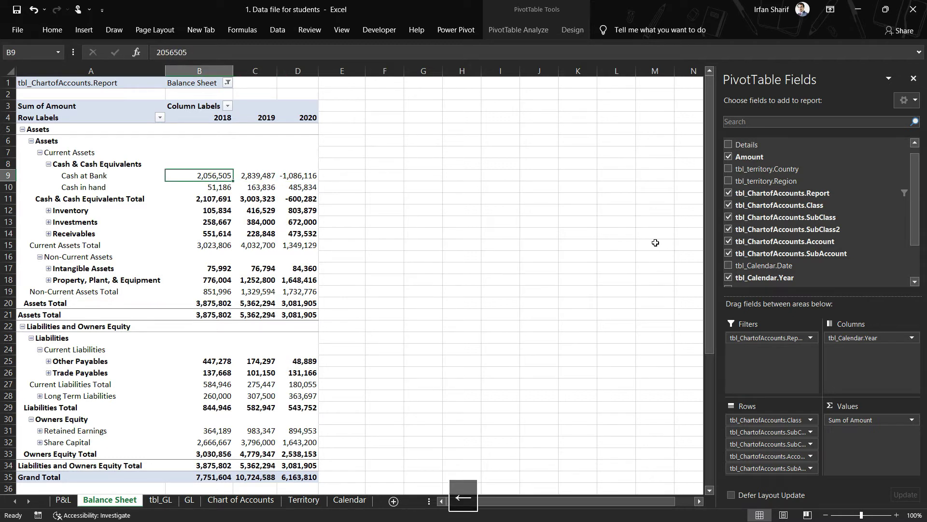
{"action": "key", "text": "Down"}
{"action": "key", "text": "Down"}
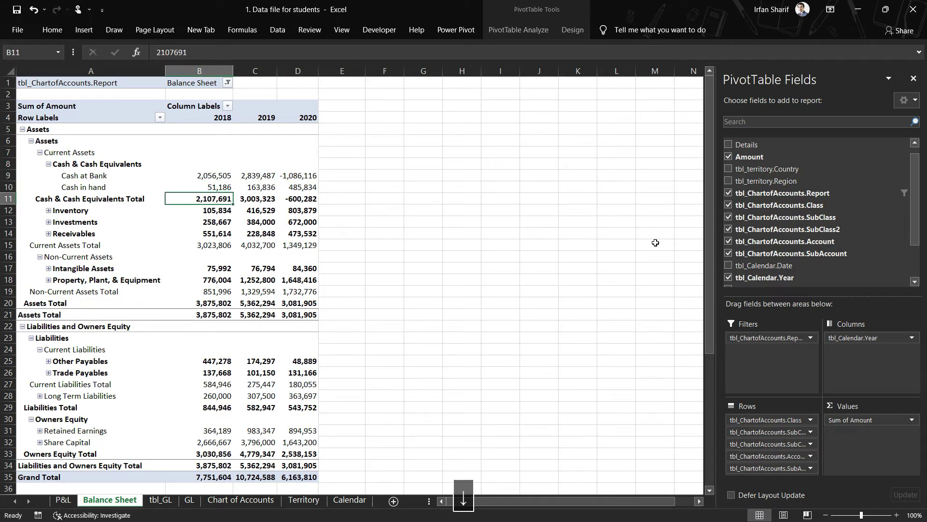
{"action": "key", "text": "Up"}
{"action": "key", "text": "Up"}
{"action": "key", "text": "Right"}
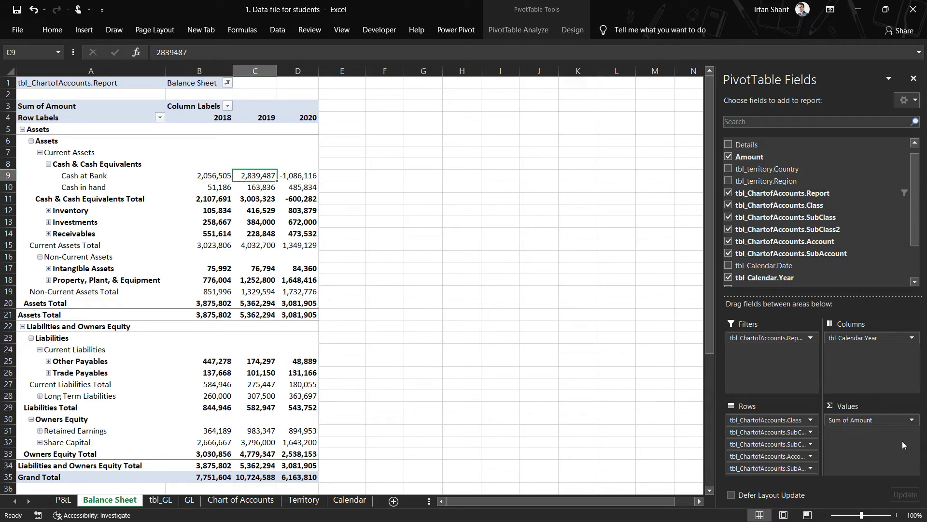
{"action": "mouse_move", "coordinate": [299, 177]}
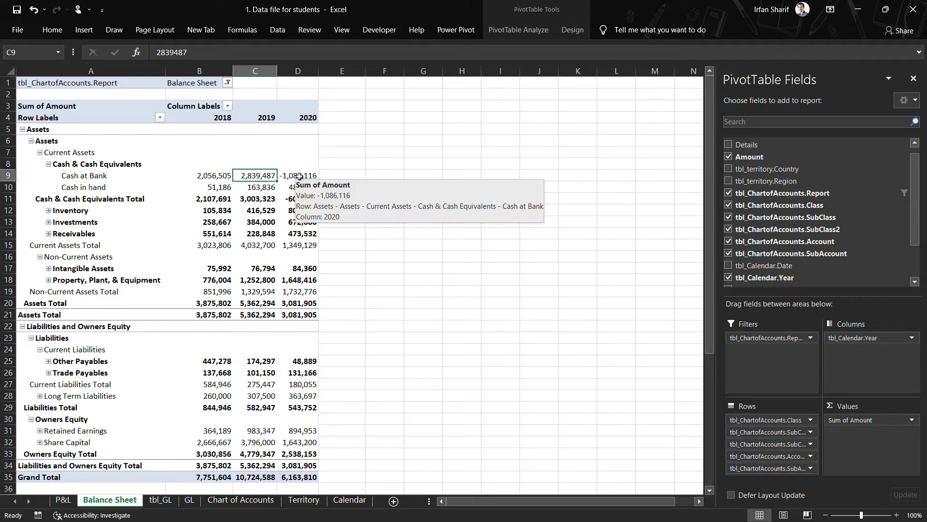
{"action": "left_click", "coordinate": [208, 157]}
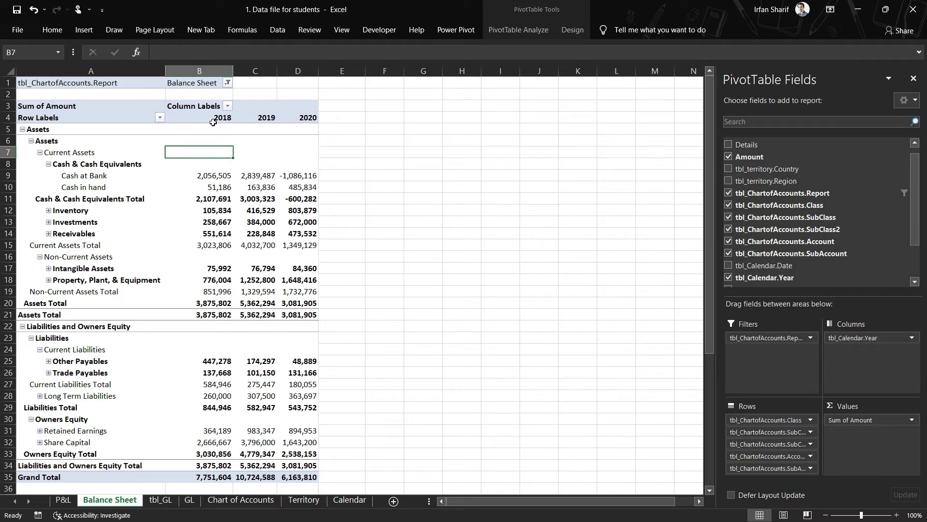
{"action": "left_click", "coordinate": [213, 119]}
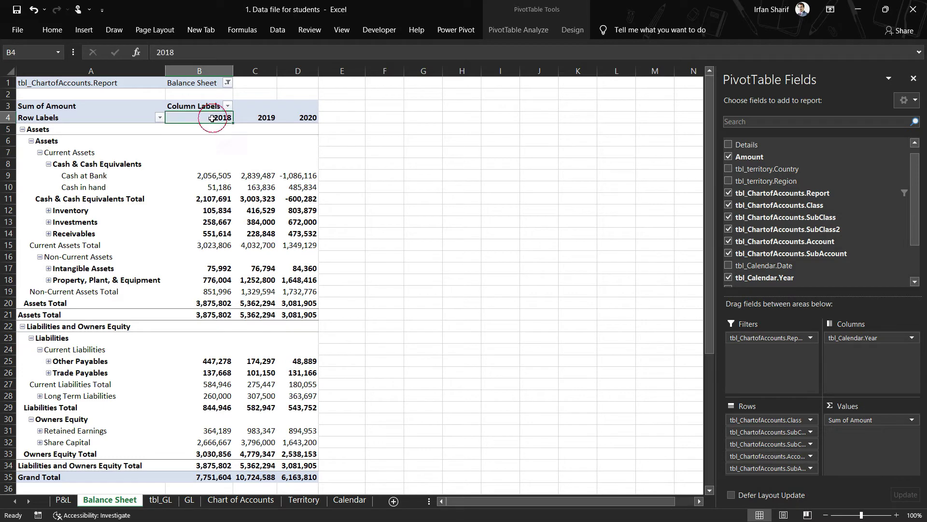
{"action": "left_click", "coordinate": [214, 70]}
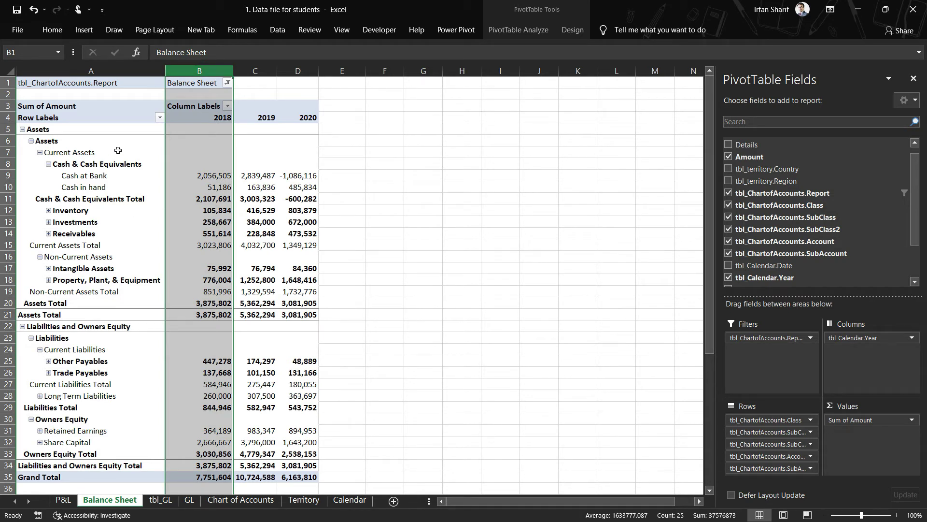
{"action": "left_click", "coordinate": [260, 67]}
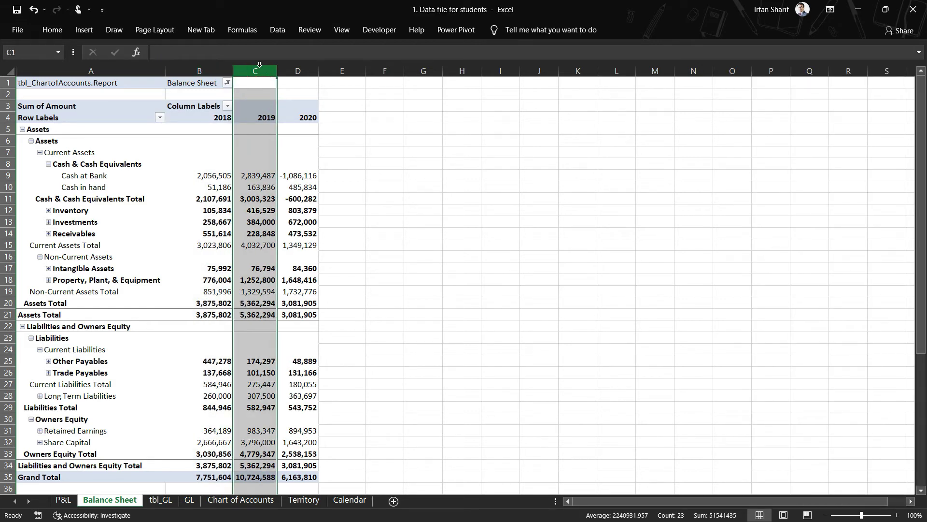
{"action": "left_click", "coordinate": [307, 68]}
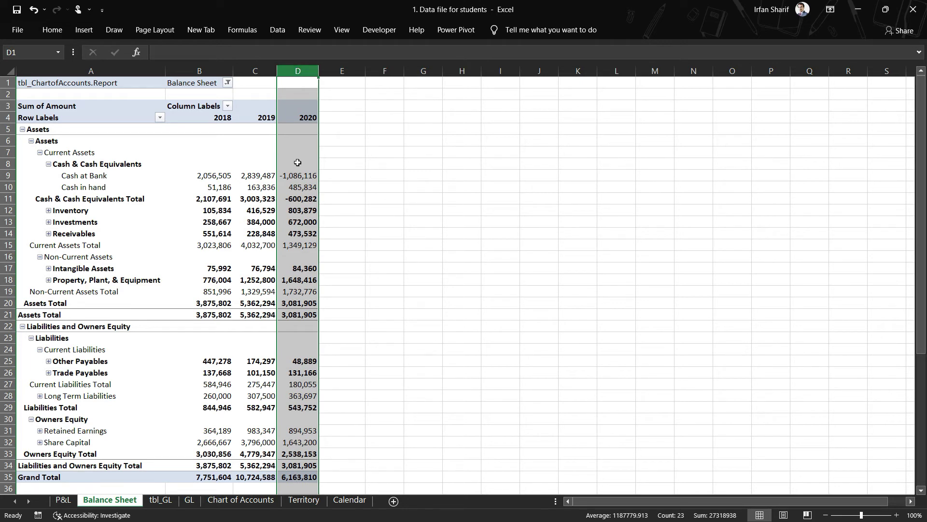
{"action": "left_click", "coordinate": [268, 175]}
{"action": "left_click", "coordinate": [267, 73]}
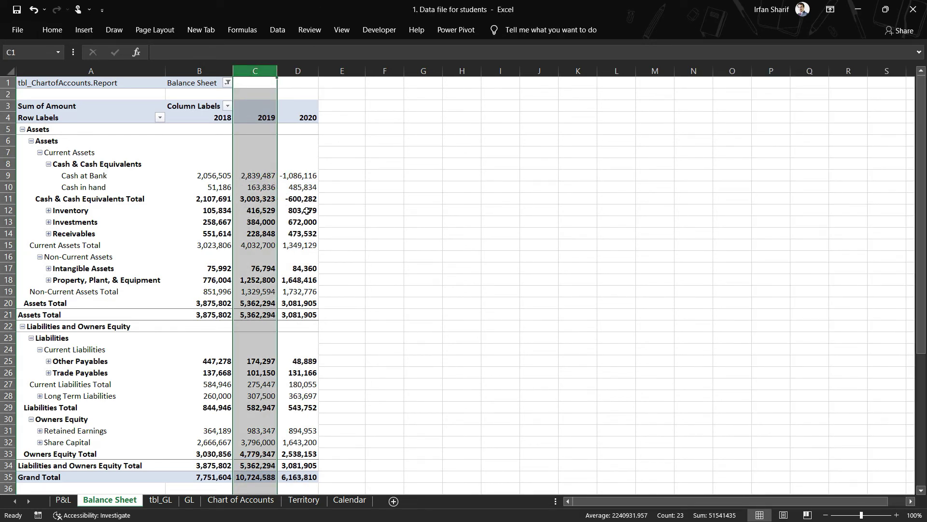
{"action": "left_click", "coordinate": [310, 142]}
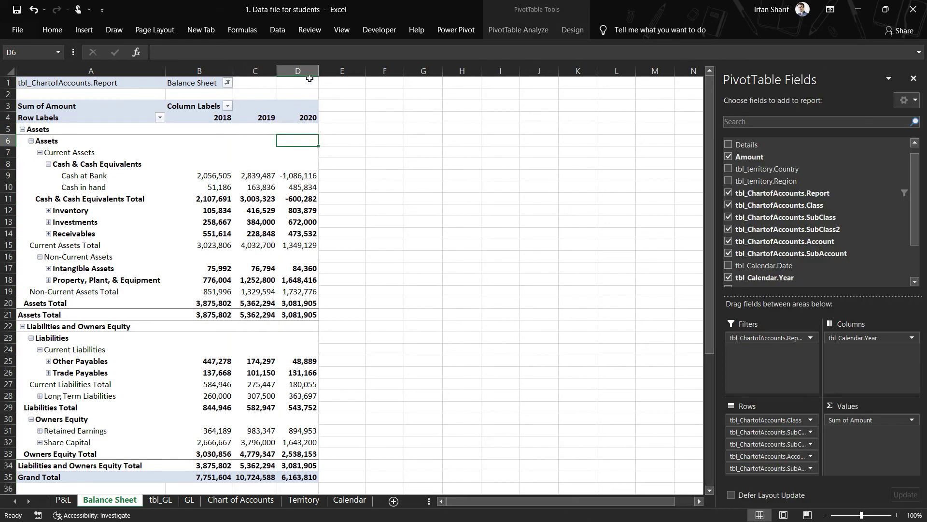
{"action": "left_click", "coordinate": [300, 72]}
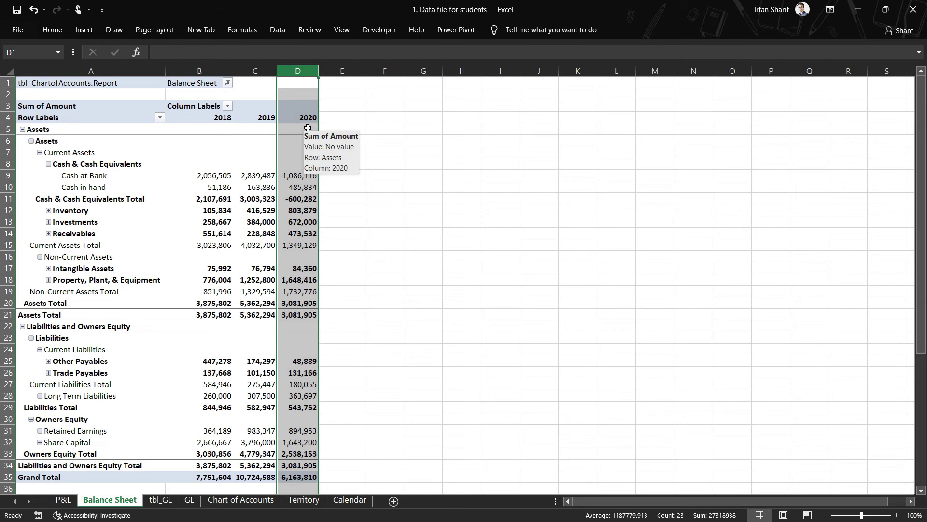
{"action": "left_click", "coordinate": [254, 177]}
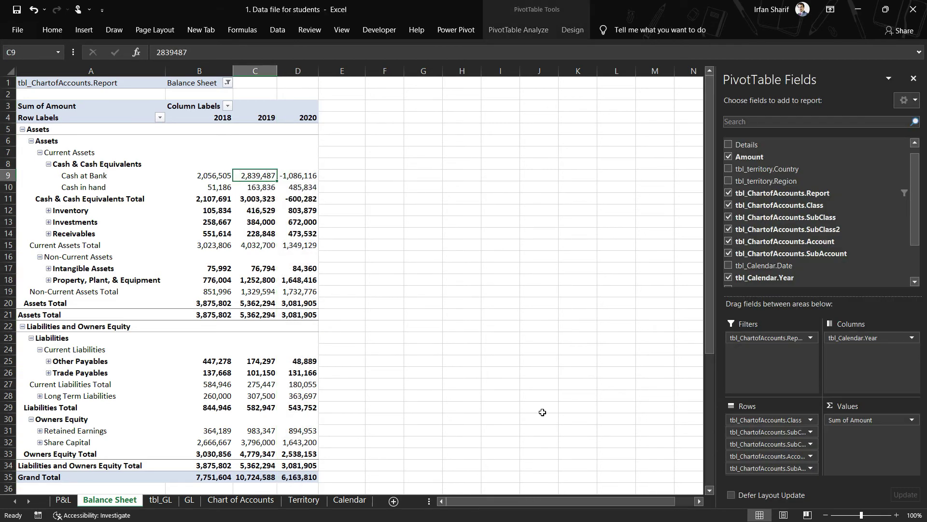
Show Sum of Amount as Running Total In with base field tbl_Calendar.Year
{"action": "left_click", "coordinate": [907, 421]}
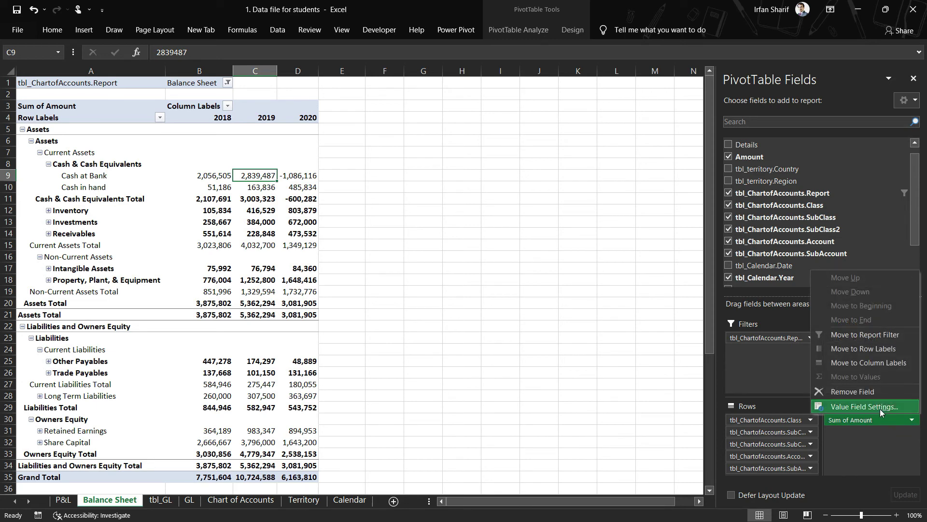
{"action": "left_click", "coordinate": [879, 407]}
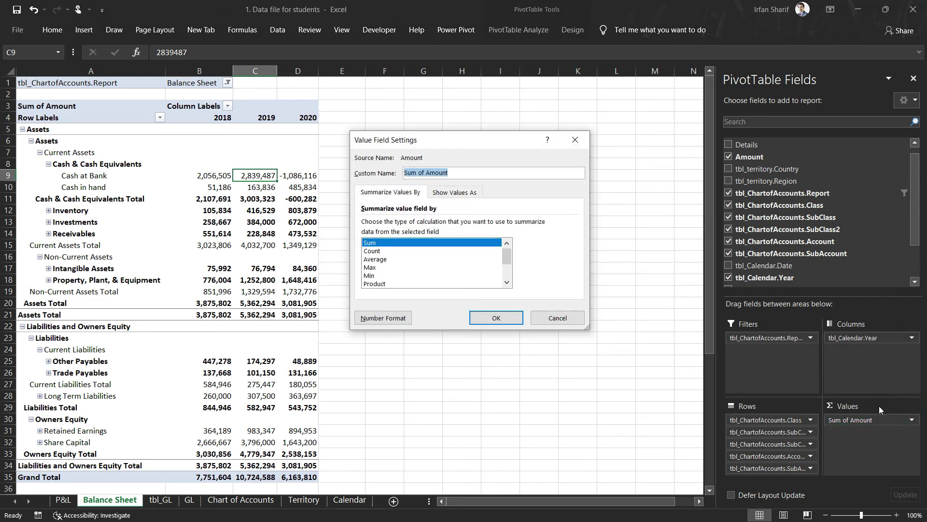
{"action": "left_click", "coordinate": [451, 192]}
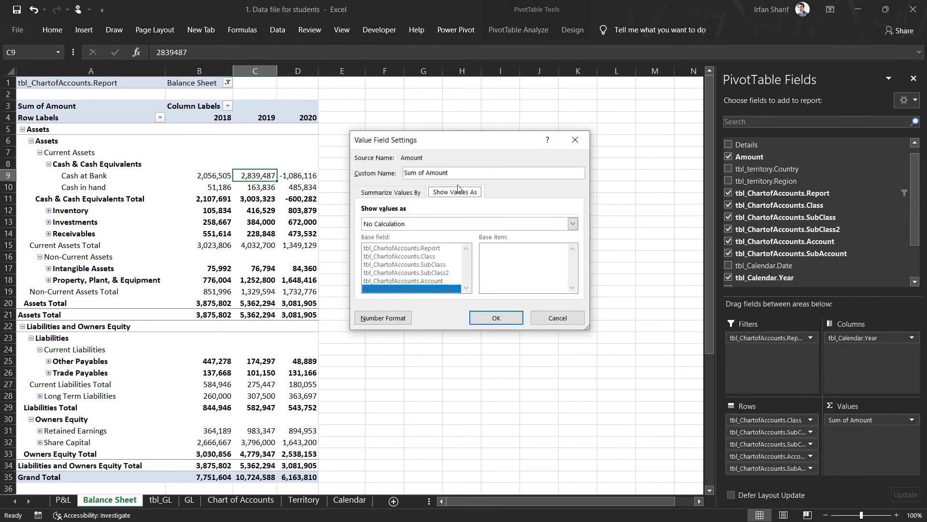
{"action": "left_click", "coordinate": [573, 223]}
{"action": "left_click_drag", "start_coordinate": [577, 244], "coordinate": [578, 279]}
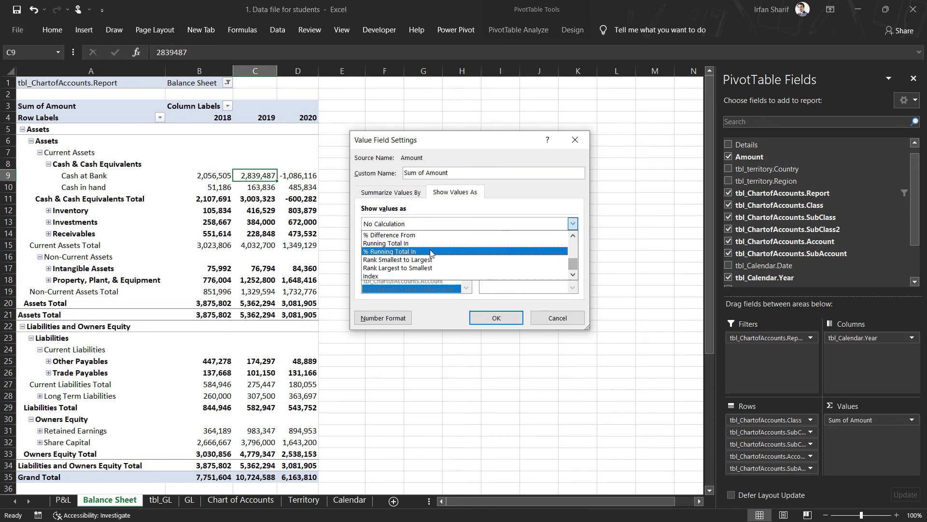
{"action": "left_click", "coordinate": [400, 244]}
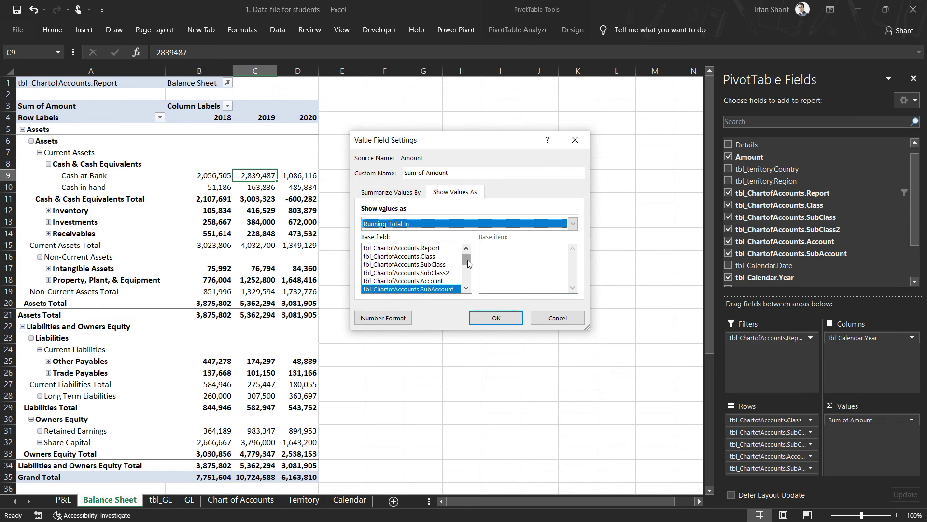
{"action": "left_click_drag", "start_coordinate": [467, 263], "coordinate": [465, 286]}
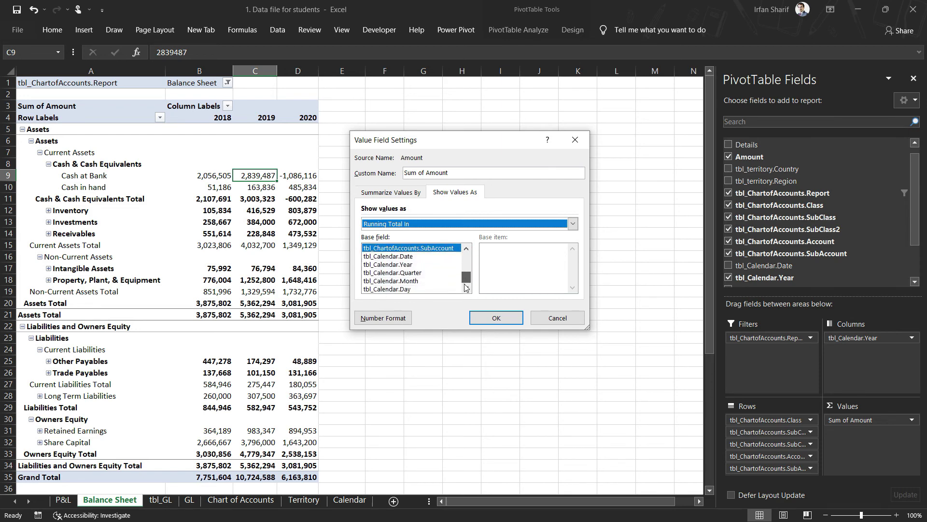
{"action": "left_click", "coordinate": [393, 264]}
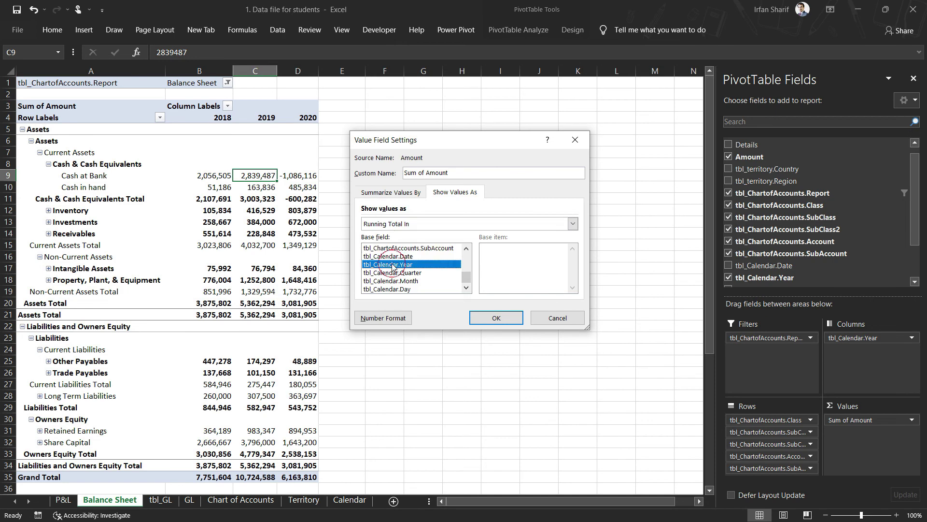
{"action": "left_click", "coordinate": [497, 318]}
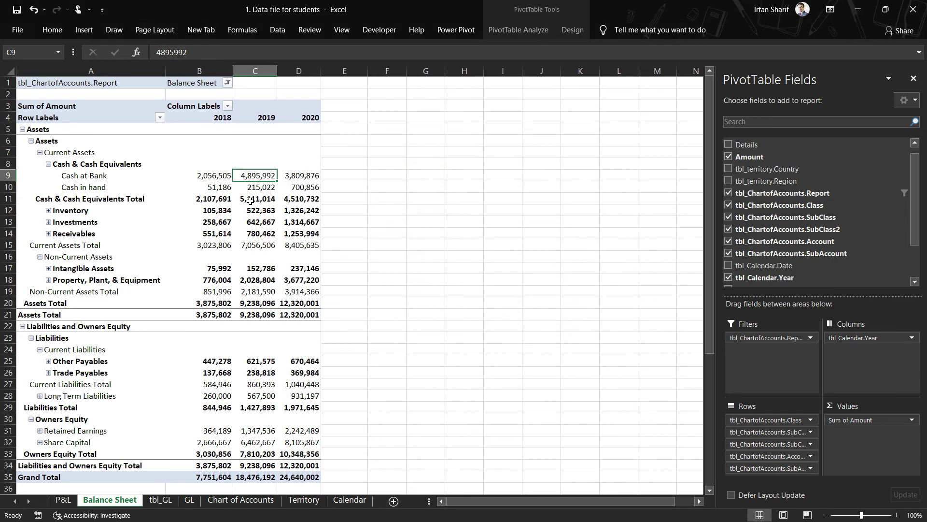
Collapse Cash & Cash Equivalents and check the Receivables and Current Assets running totals
{"action": "left_click", "coordinate": [300, 188]}
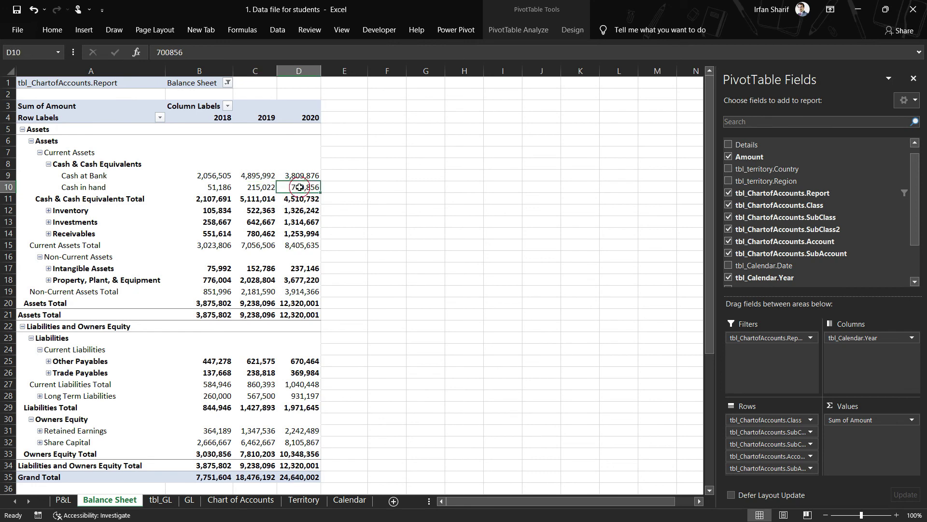
{"action": "left_click", "coordinate": [48, 165]}
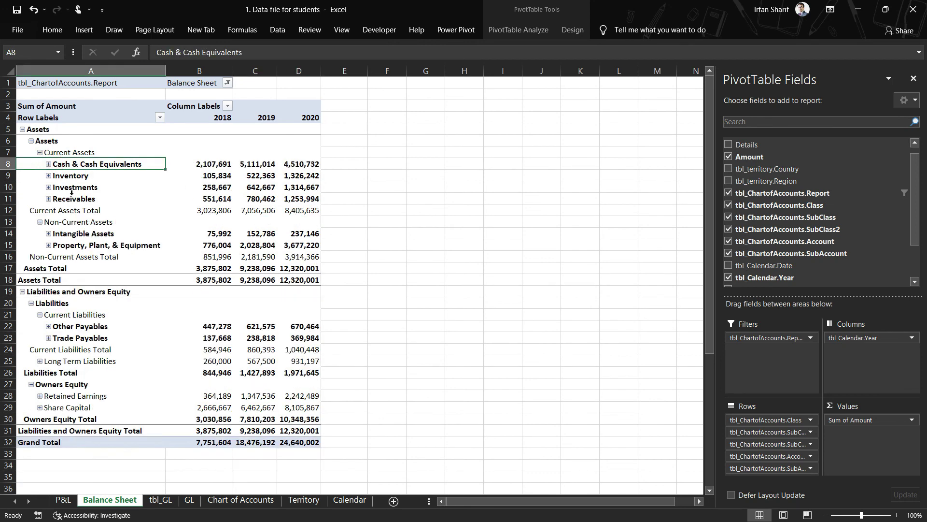
{"action": "left_click", "coordinate": [231, 197]}
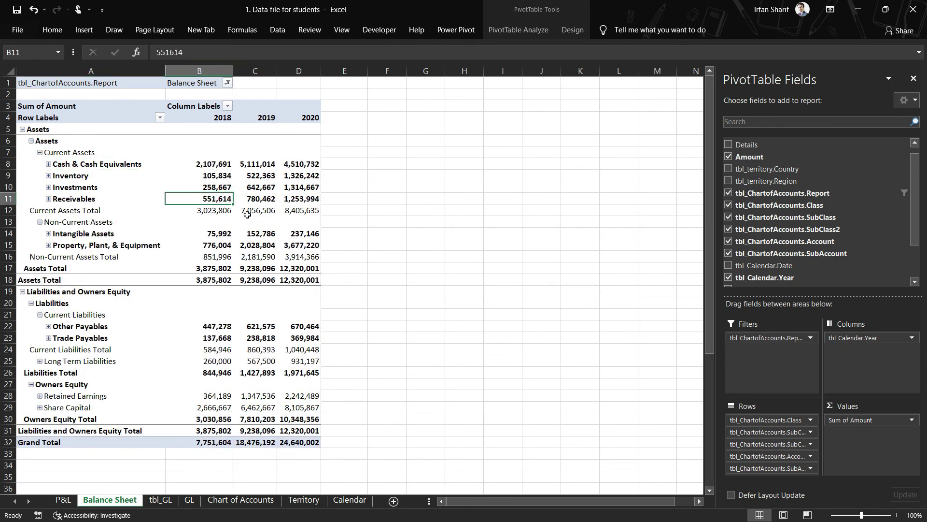
{"action": "left_click", "coordinate": [248, 215]}
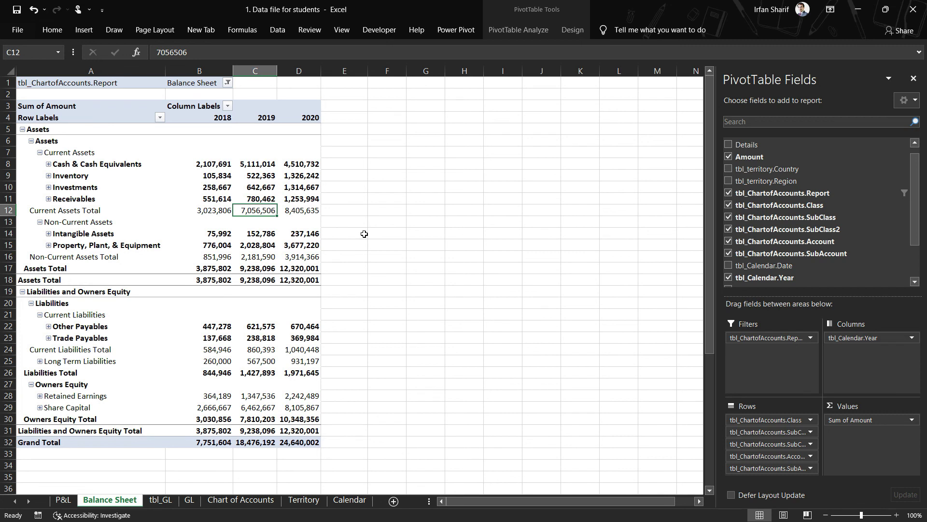